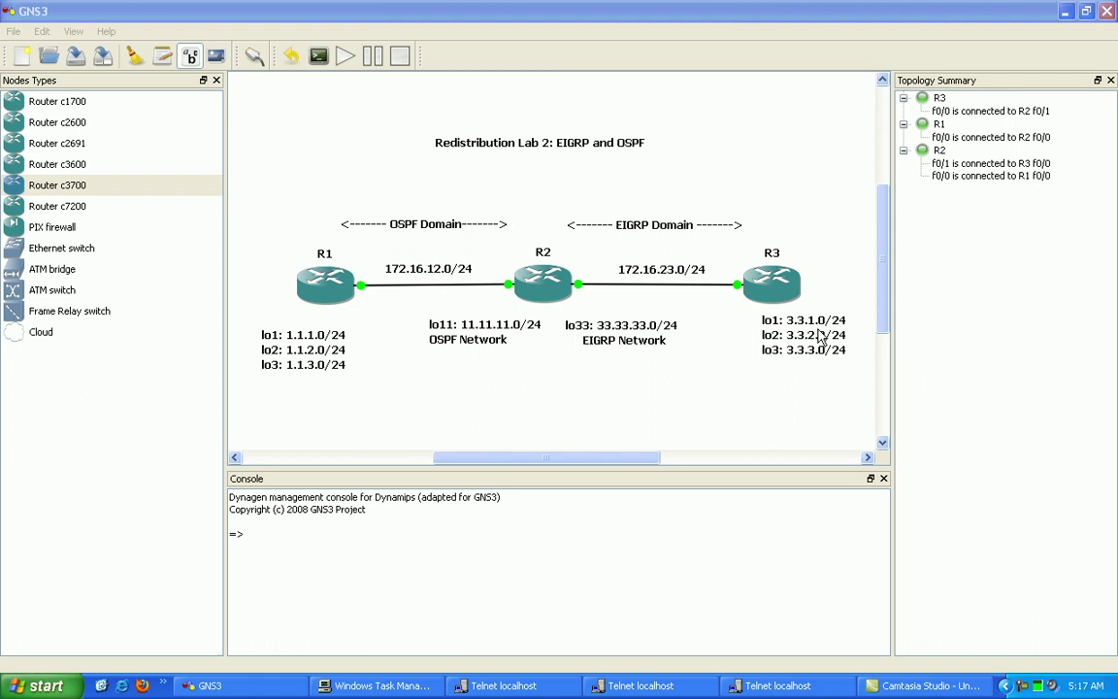
# - Examine the loopback networks noted under R2 and R3 and the OSPF and EIGRP domains in the topology
pyautogui.click(829, 339)
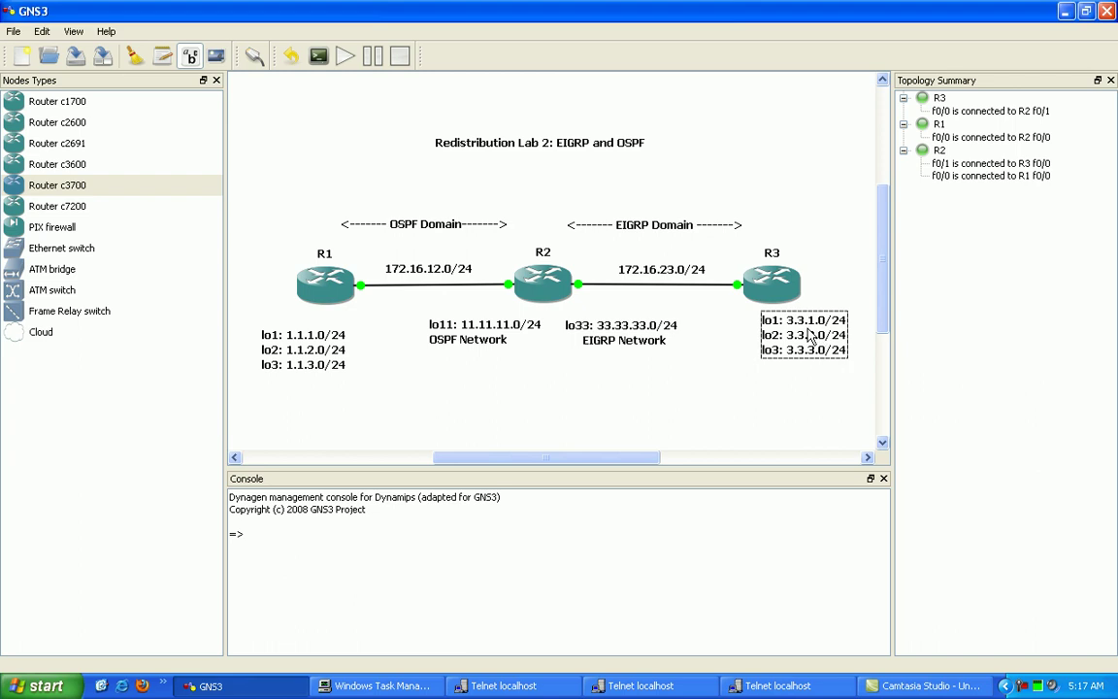
pyautogui.click(597, 381)
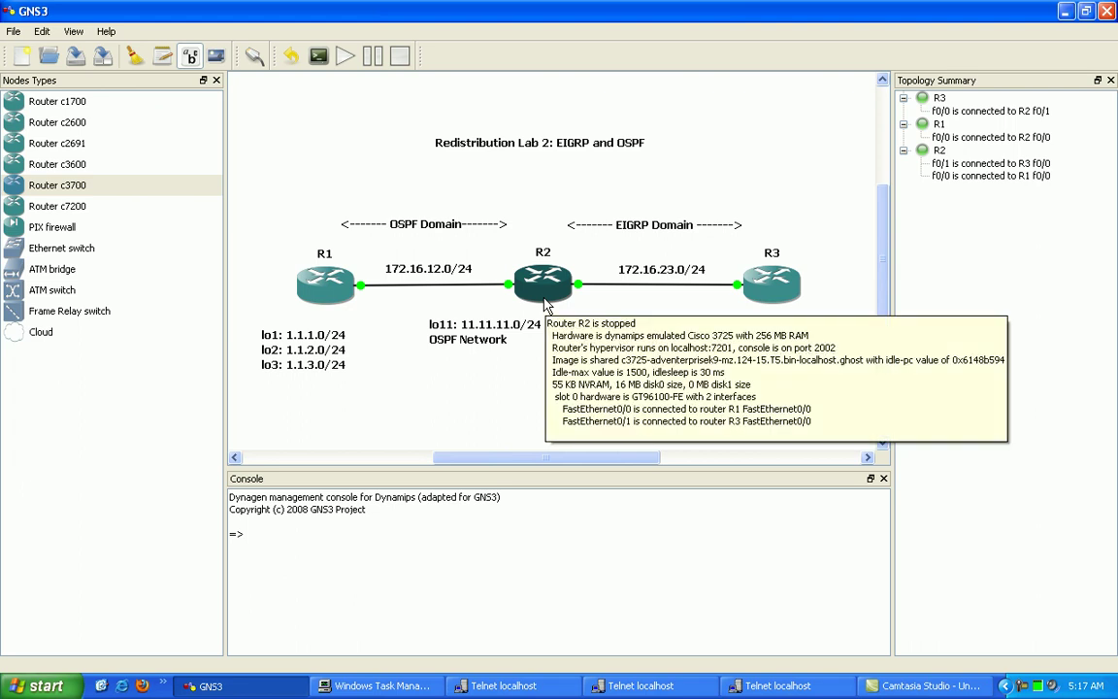
pyautogui.click(482, 330)
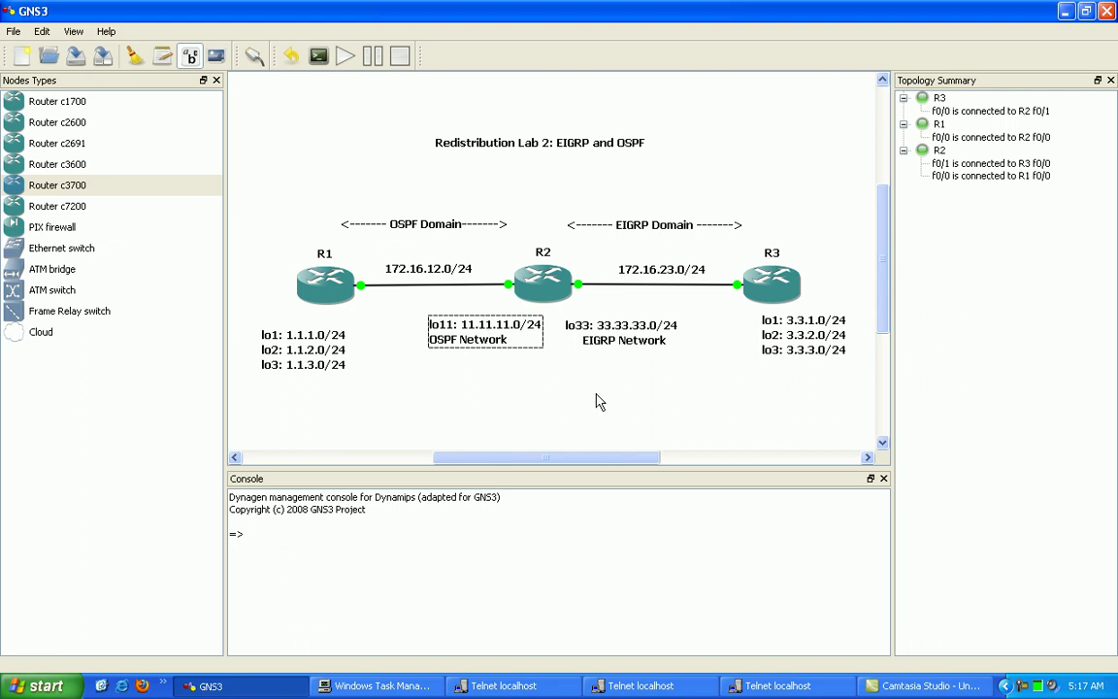
pyautogui.click(577, 330)
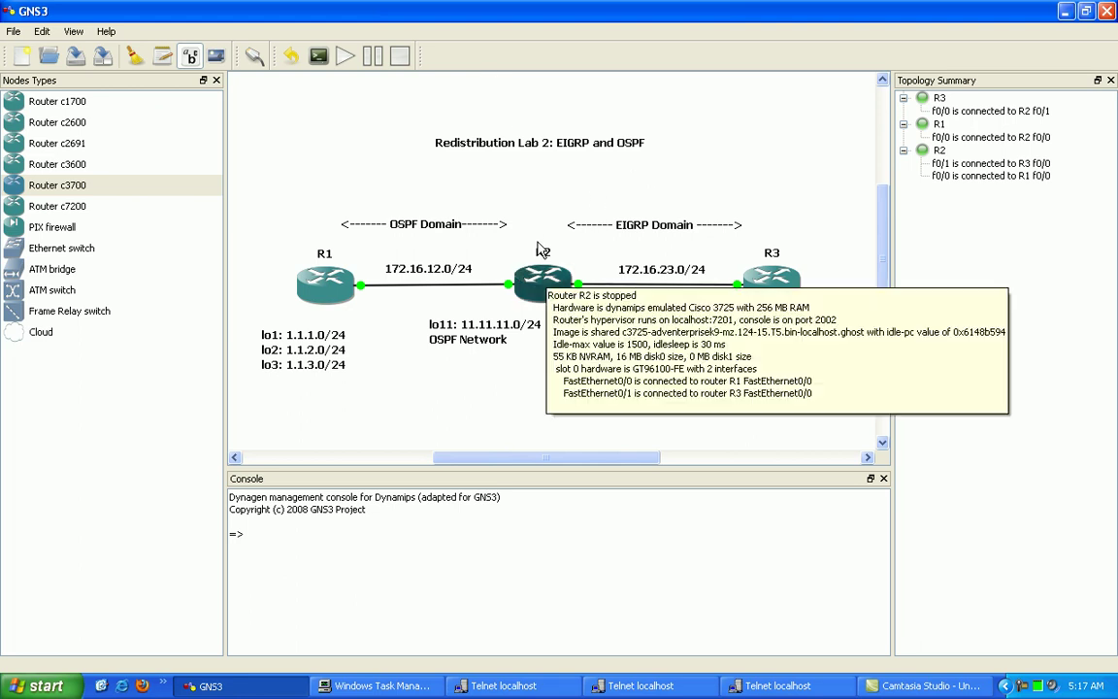
pyautogui.click(445, 244)
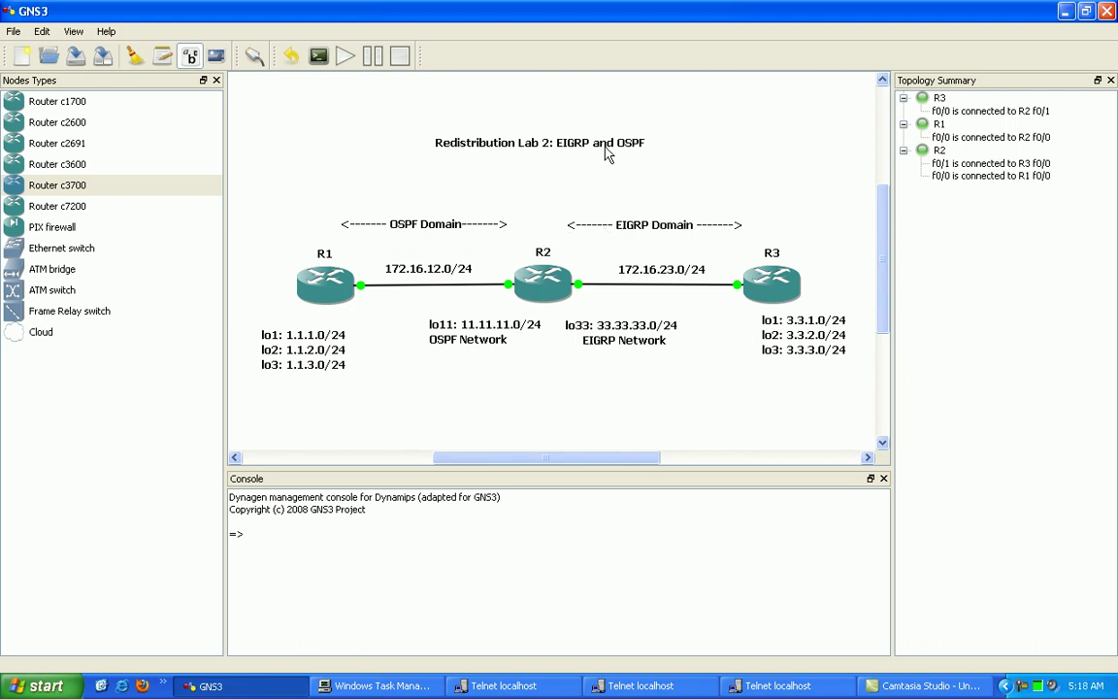
pyautogui.moveTo(540, 274)
# - Bring up R1's Telnet console, move it below the topology diagram, and enter global configuration mode
pyautogui.click(521, 688)
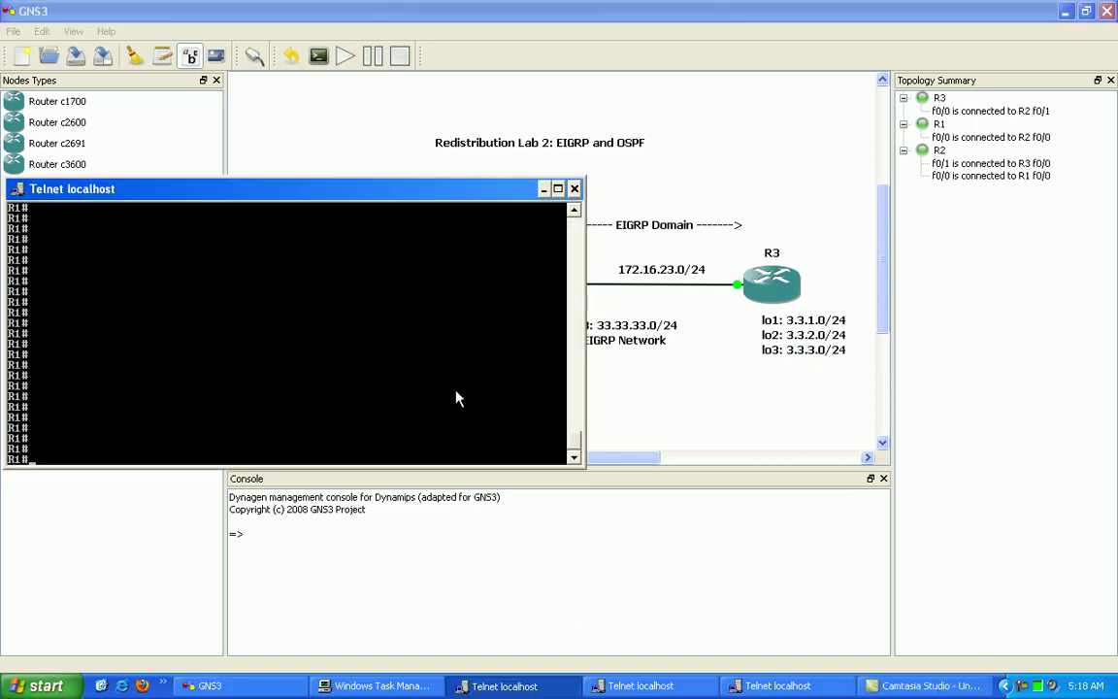
pyautogui.moveTo(393, 188); pyautogui.dragTo(398, 385)
pyautogui.write('config t')
pyautogui.press('Return')
pyautogui.write('ro')
pyautogui.press('BackSpace')
pyautogui.press('BackSpace')
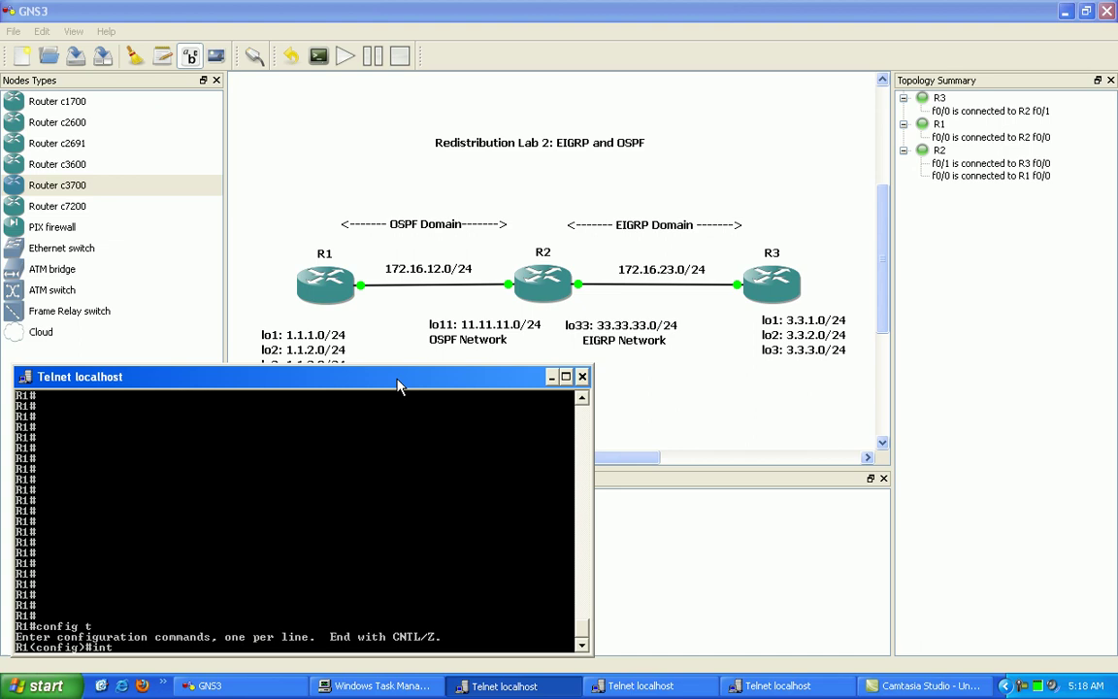
# - Assign 172.16.12.1 255.255.255.0 to R1's fa0/0 interface and enable the interface
pyautogui.write('int fa0/0')
pyautogui.press('Return')
pyautogui.write('ip add')
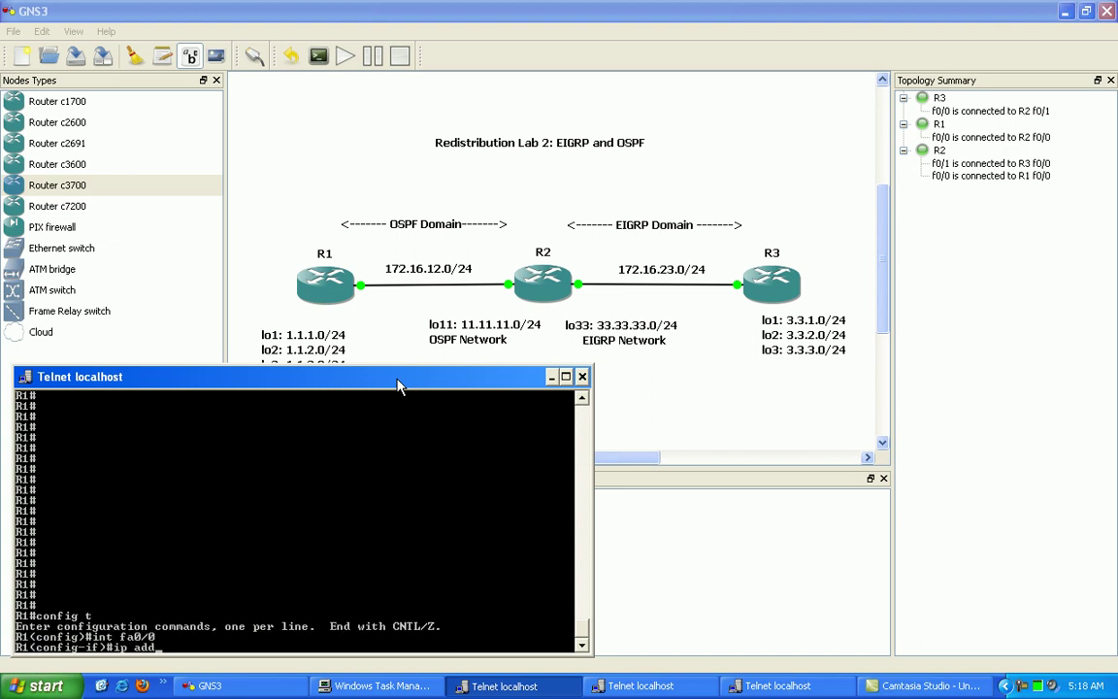
pyautogui.press('Tab')
pyautogui.write('172.1')
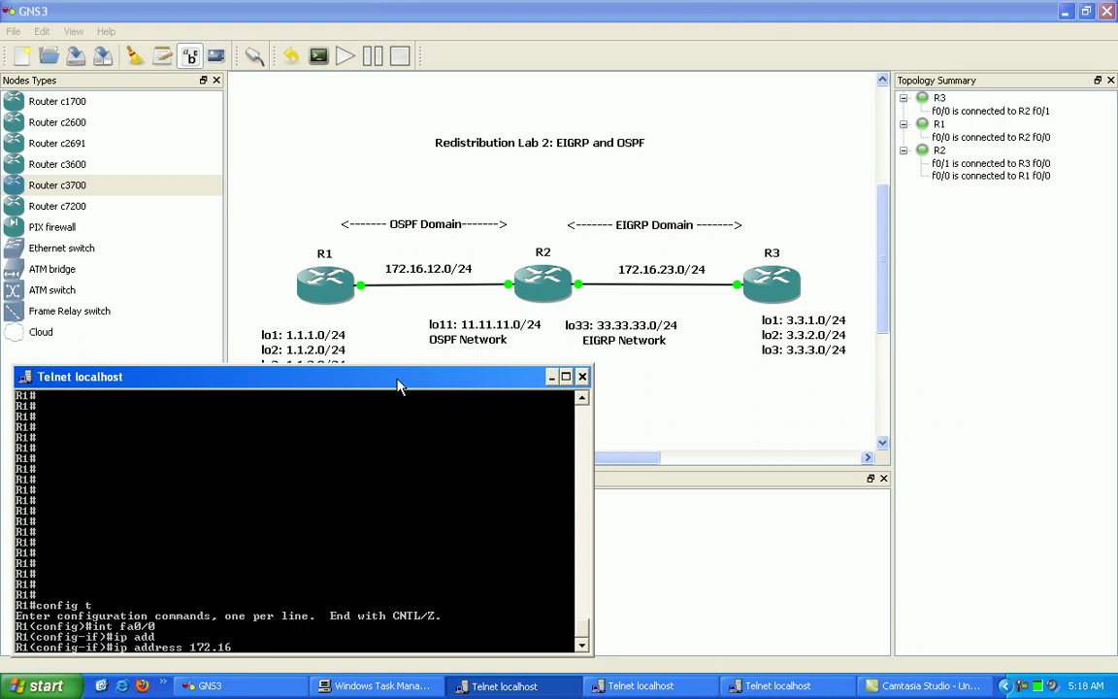
pyautogui.write('6.12.1 255.255.255.0')
pyautogui.press('Return')
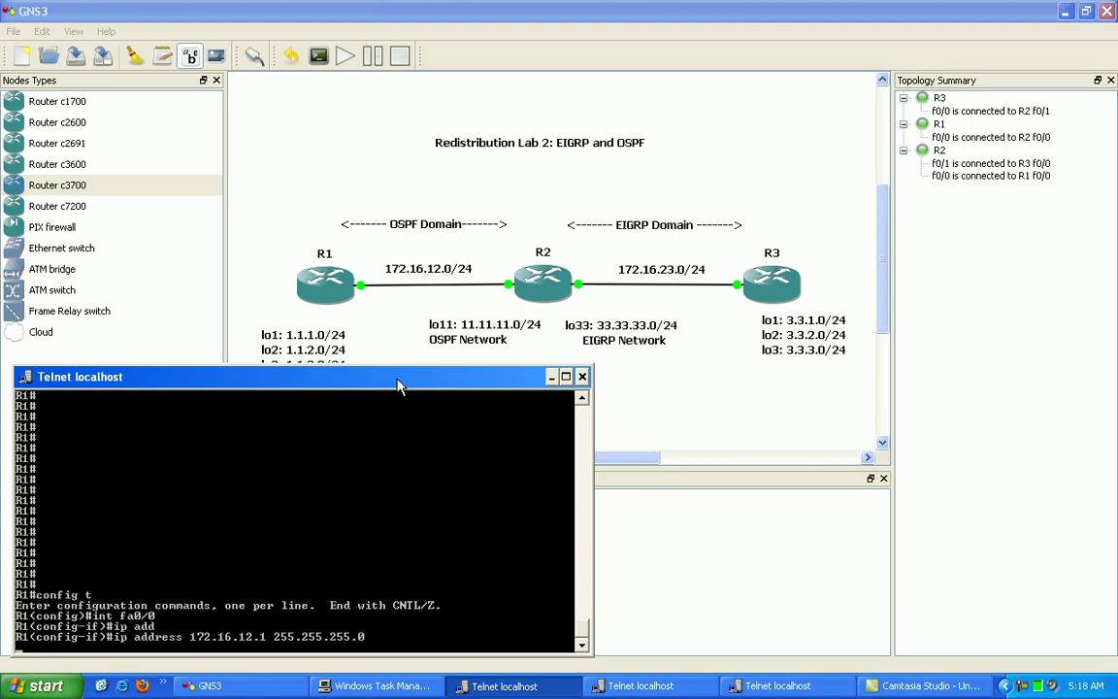
pyautogui.write('no shut')
pyautogui.press('Return')
pyautogui.press('Return')
pyautogui.press('Return')
# - Create loopback interface lo1 on R1 with the address 1.1.1.1 255.255.255.0
pyautogui.write('int lo1')
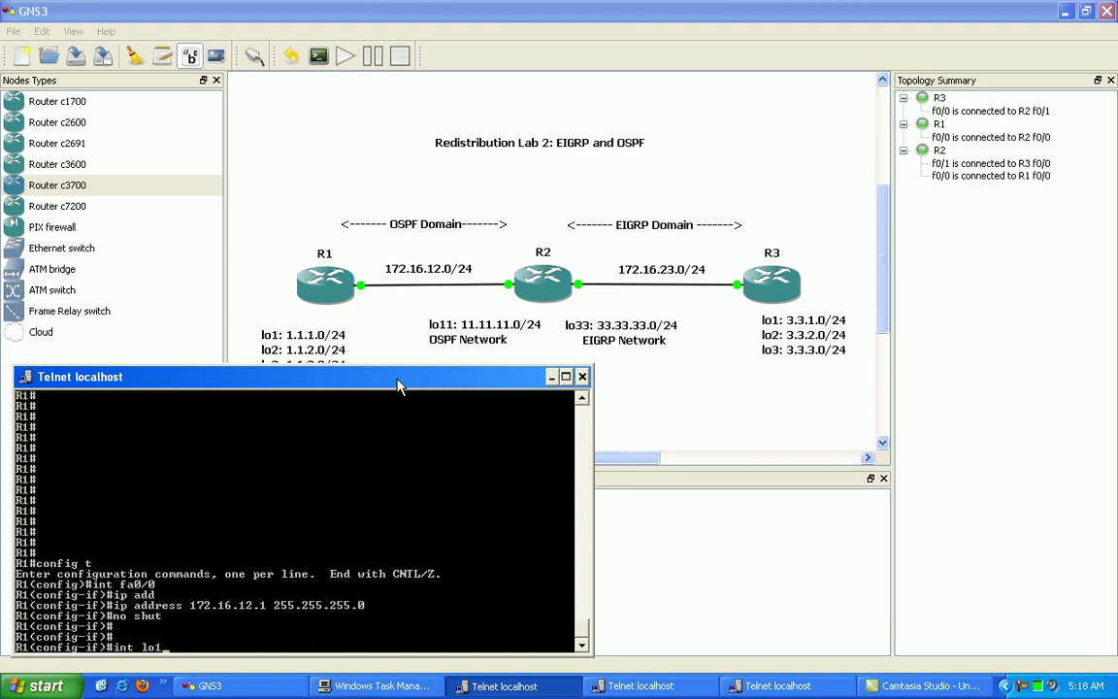
pyautogui.press('Return')
pyautogui.write('ip add')
pyautogui.press('Tab')
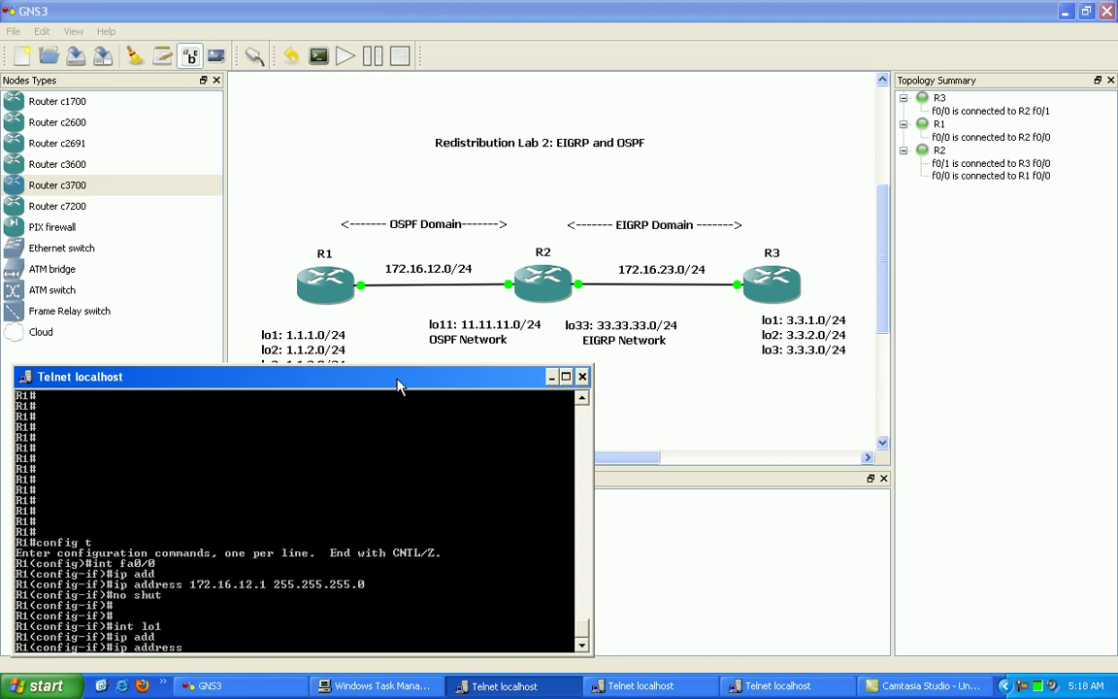
pyautogui.write('1.1.1.1 255.255.255.0')
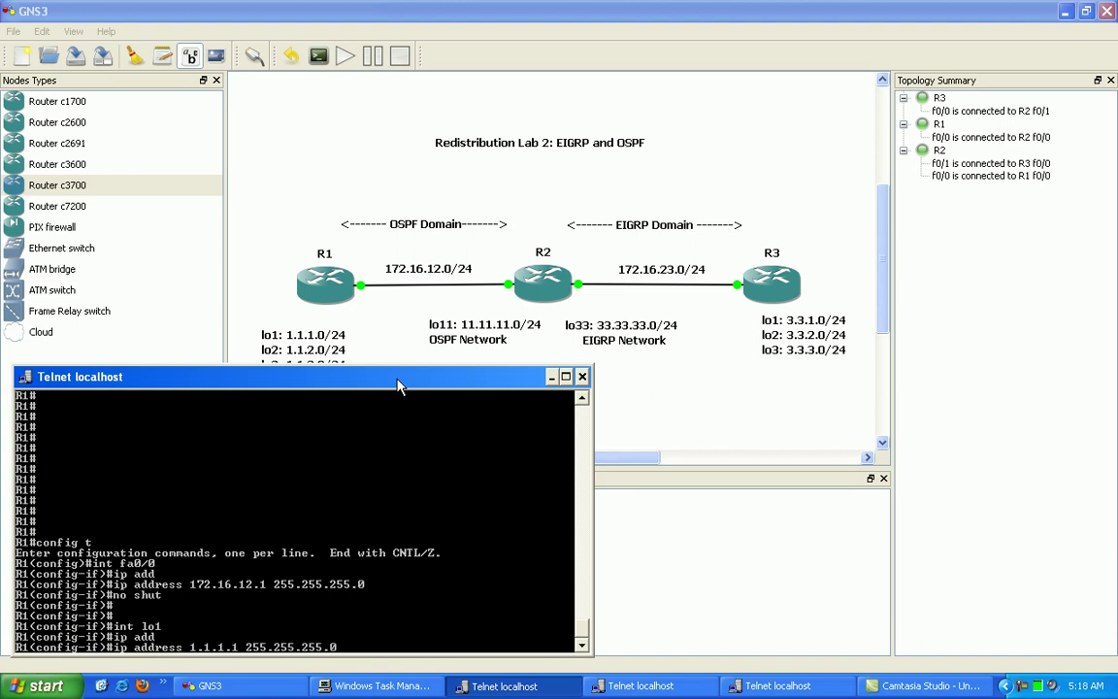
pyautogui.press('Return')
# - Create loopback interface lo2 on R1 with the address 1.1.2.1 255.255.255.0
pyautogui.write('int lo2')
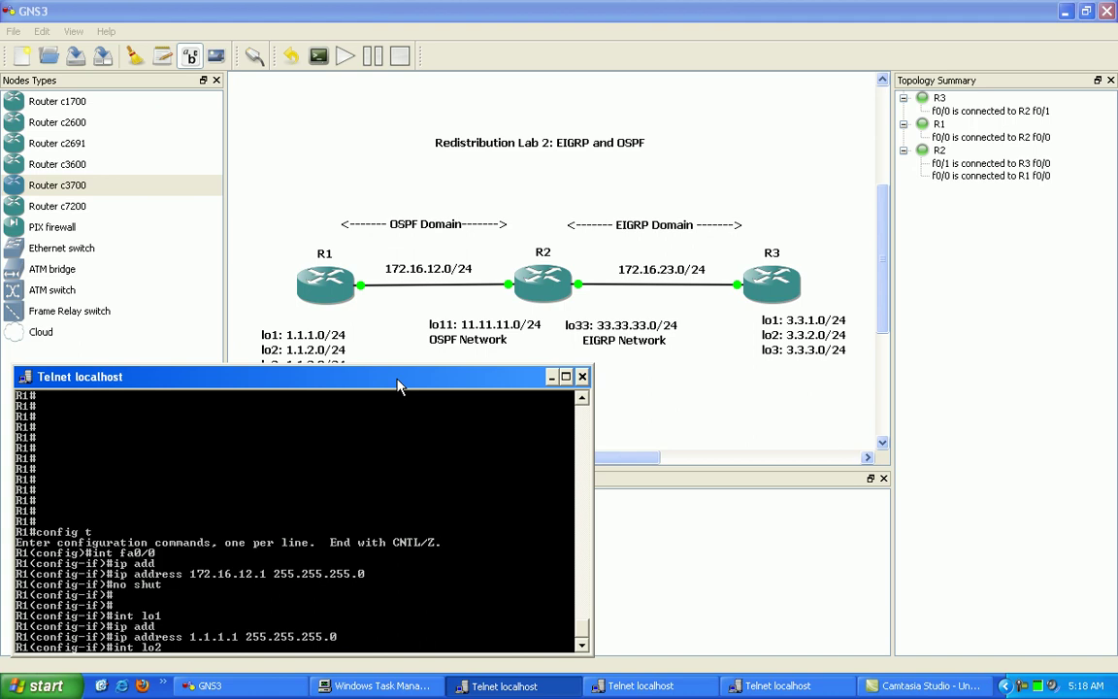
pyautogui.press('Return')
pyautogui.write('ip add')
pyautogui.press('Tab')
pyautogui.write('1.1.1.')
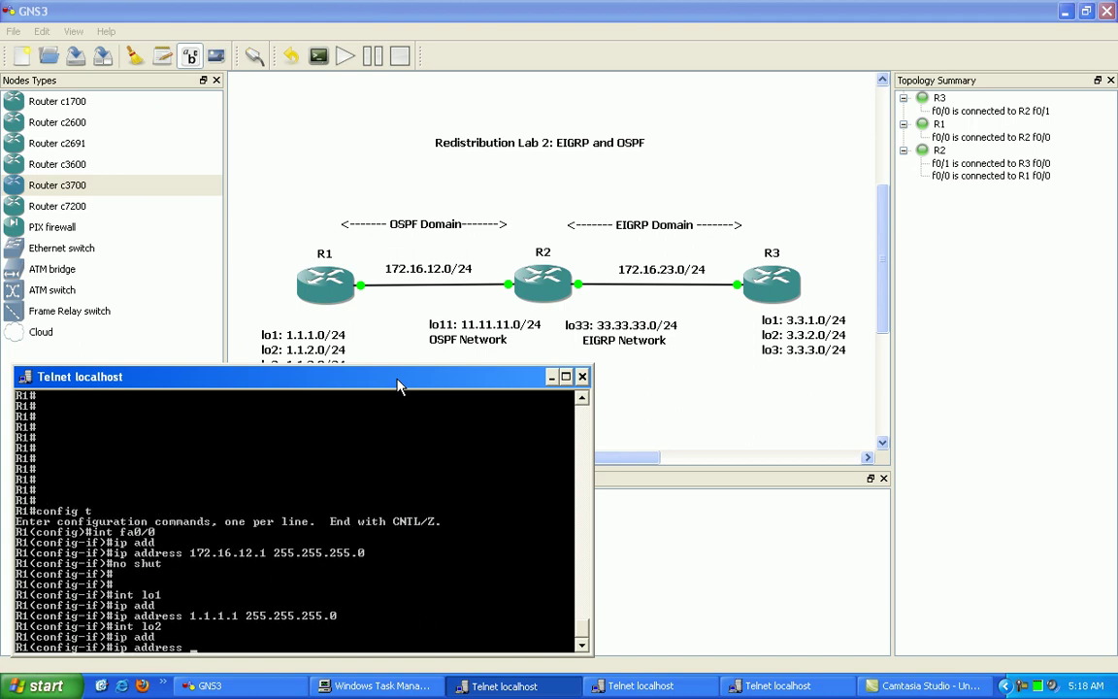
pyautogui.press('BackSpace')
pyautogui.write('2')
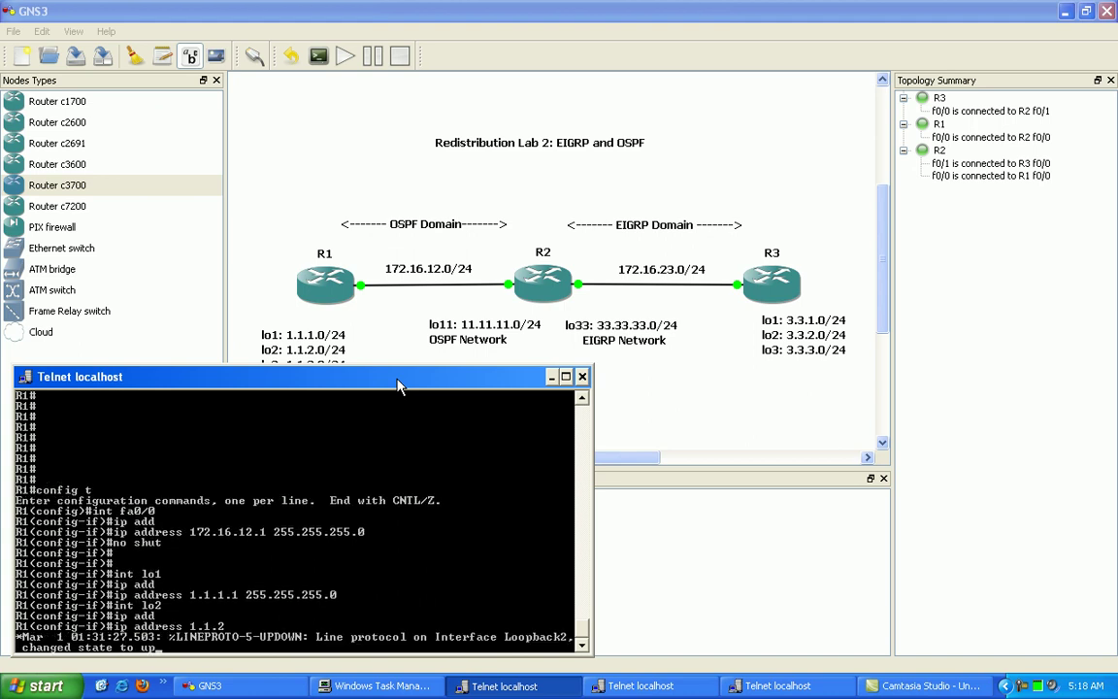
pyautogui.write('.1 255.255.255.0')
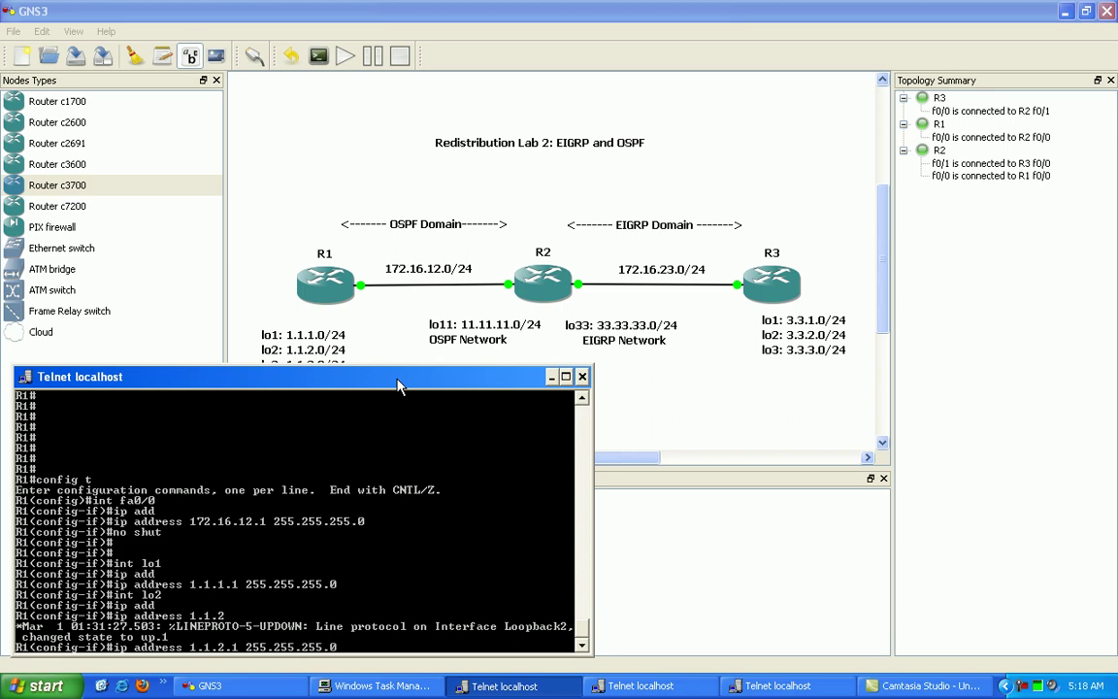
pyautogui.press('Return')
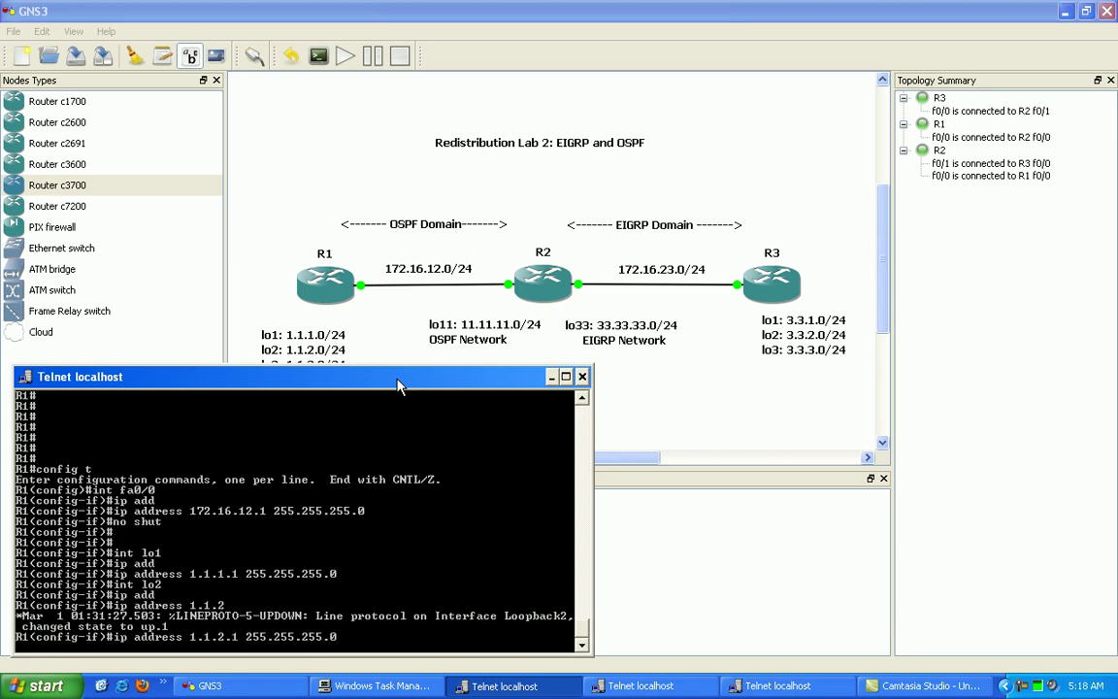
# - Create loopback interface lo3 on R1 with the address 1.1.3.1 255.255.255.0
pyautogui.write('int lo3')
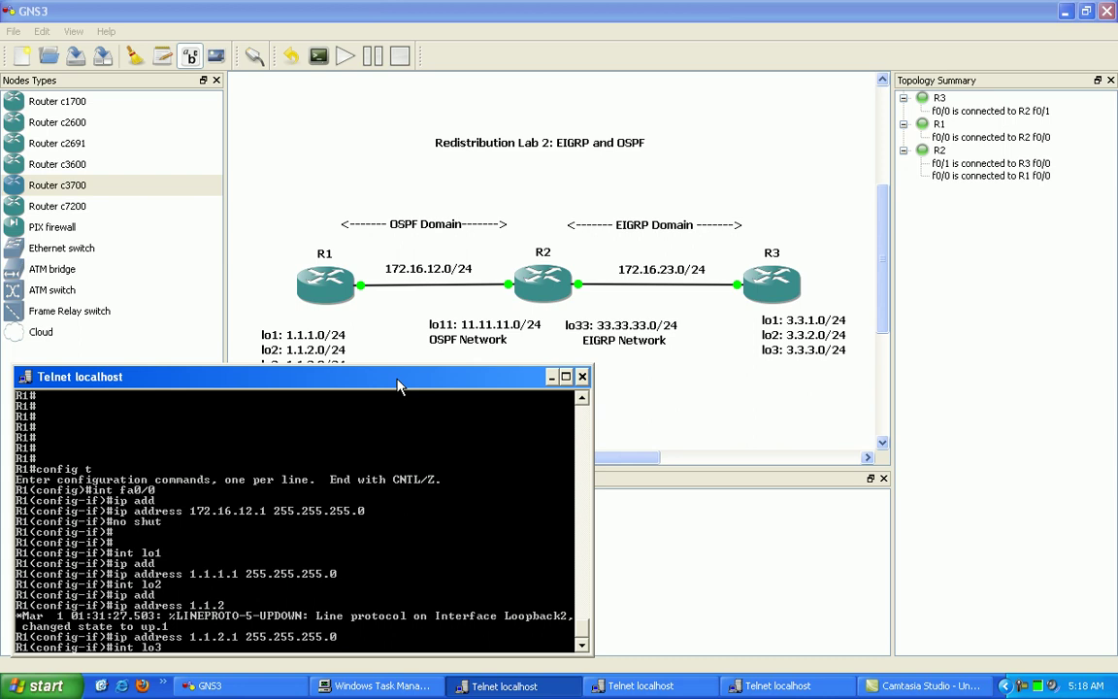
pyautogui.write(' 1.1.')
pyautogui.press('BackSpace')
pyautogui.press('BackSpace')
pyautogui.press('BackSpace')
pyautogui.press('BackSpace')
pyautogui.press('BackSpace')
pyautogui.press('Return')
pyautogui.write('ip addd')
pyautogui.press('BackSpace')
pyautogui.press('Tab')
pyautogui.write('1.1.3.1 255.255.255.0')
pyautogui.press('Return')
# - Start OSPF process 1 on R1 and add network 172.16.12.1 with wildcard mask 0.0.0.0 to area 0
pyautogui.write('exit')
pyautogui.press('Return')
pyautogui.write('router ospf 1')
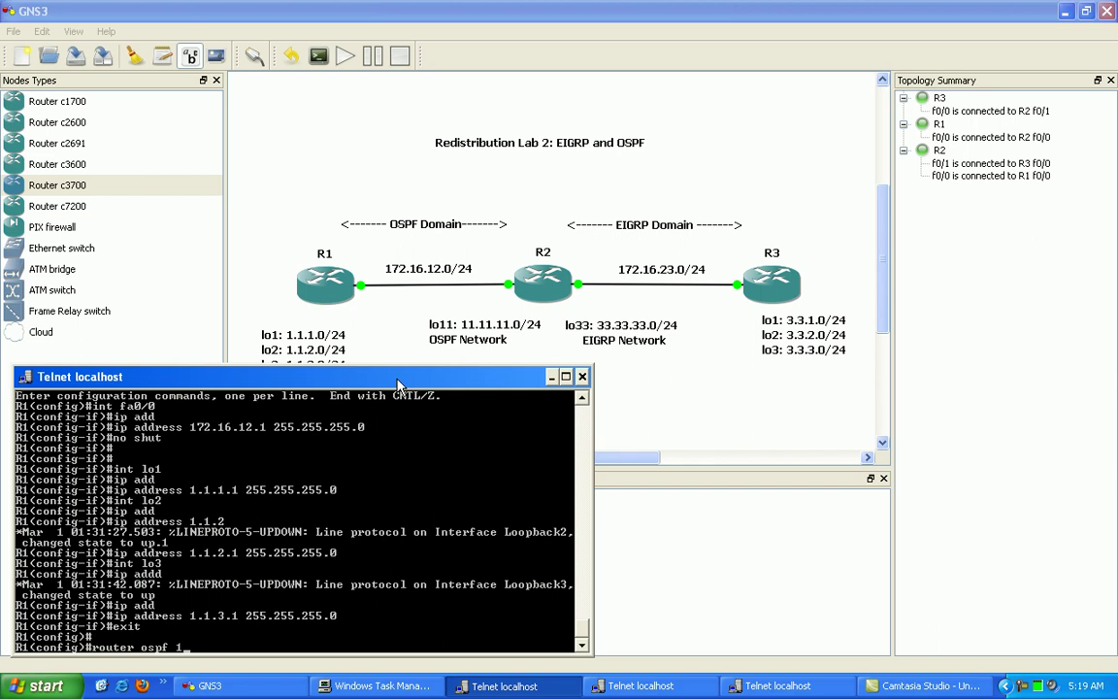
pyautogui.press('Return')
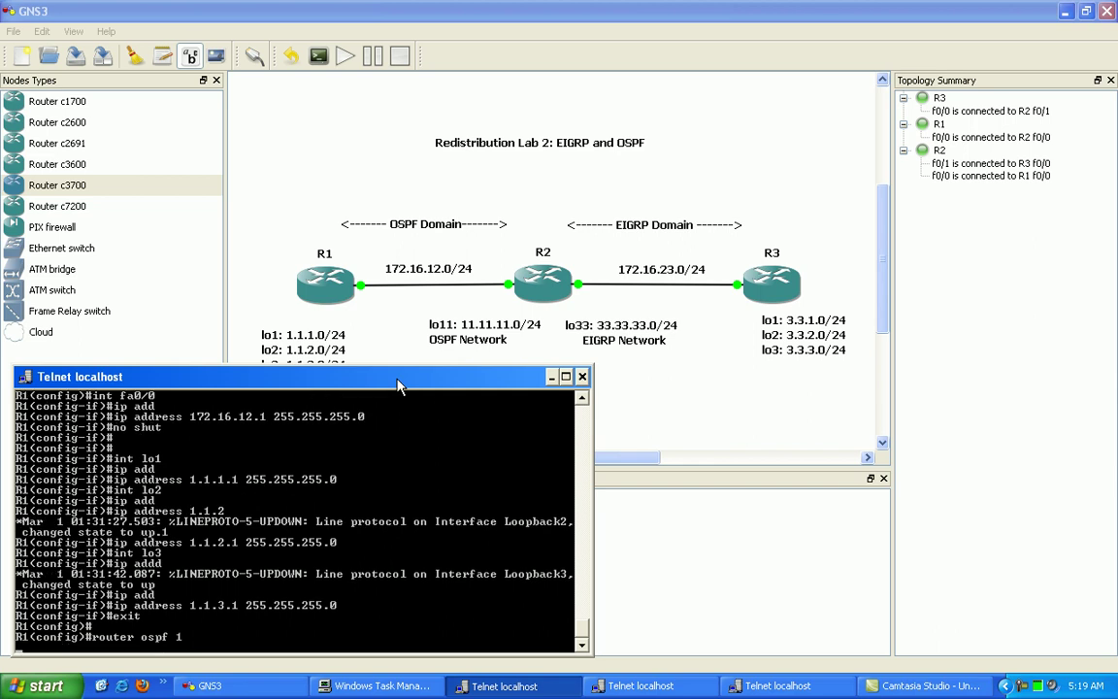
pyautogui.write('network')
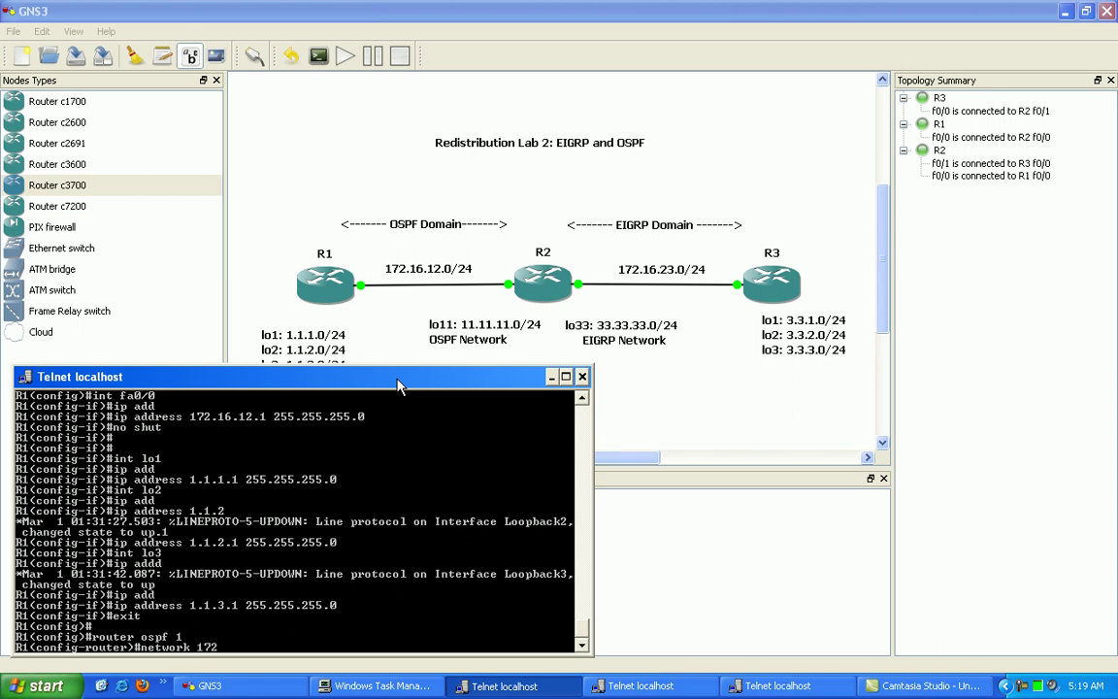
pyautogui.write(' 172.16.12.1 0.0.0.0')
pyautogui.rightClick(174, 586)
pyautogui.click(213, 495)
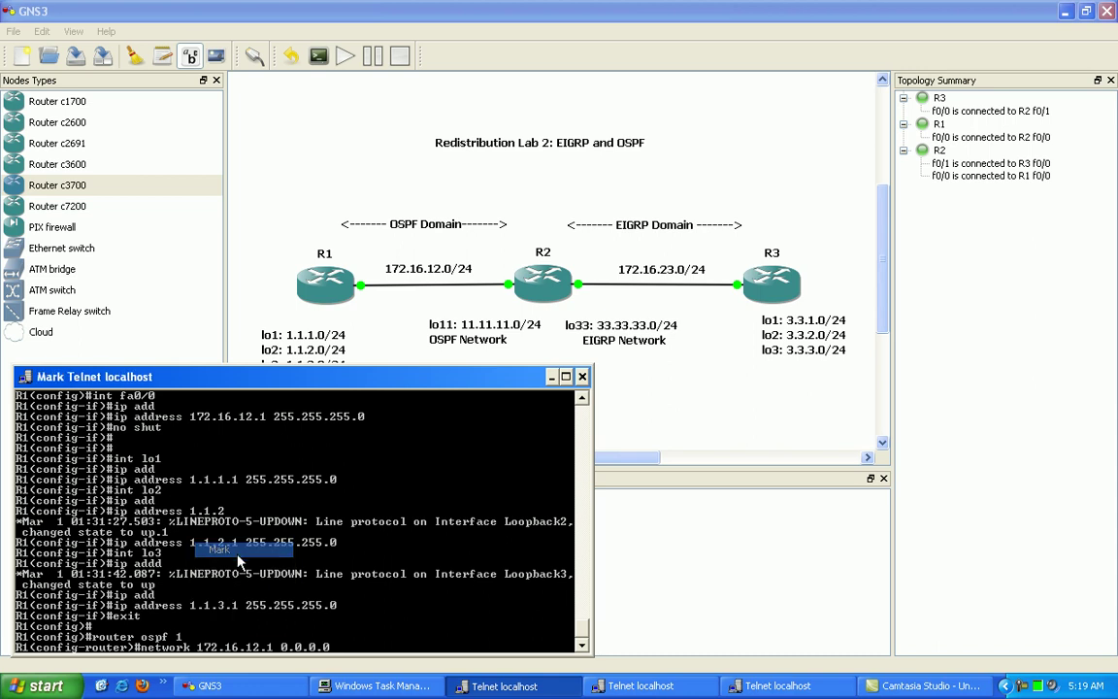
pyautogui.moveTo(198, 647); pyautogui.dragTo(274, 647)
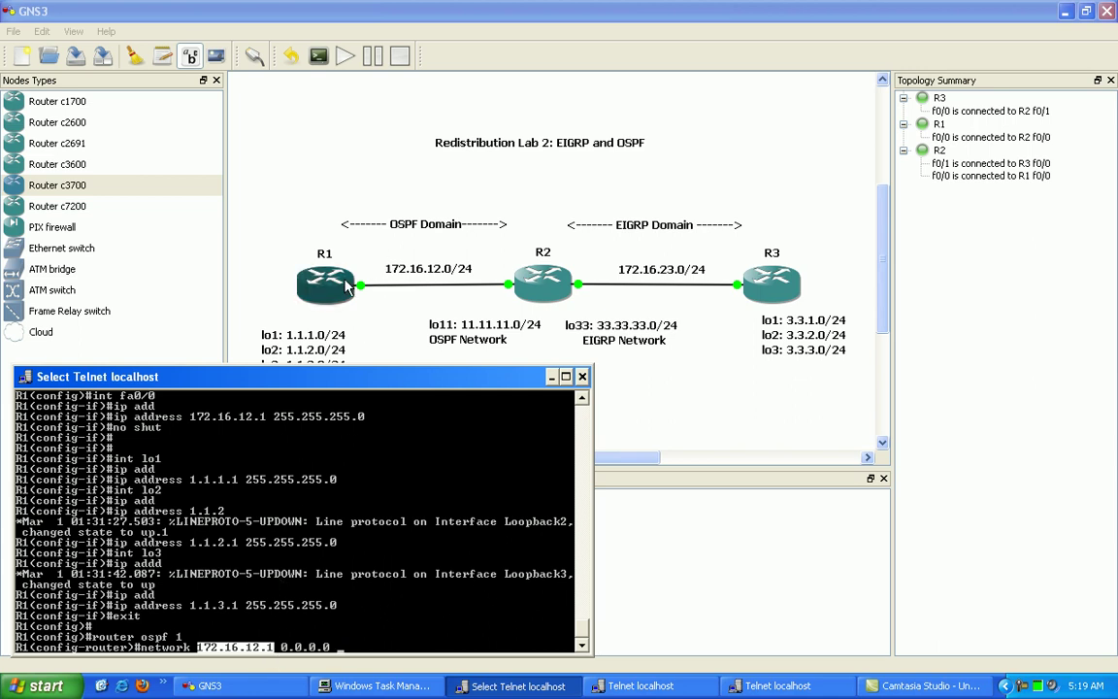
pyautogui.rightClick(313, 608)
pyautogui.write('area 0')
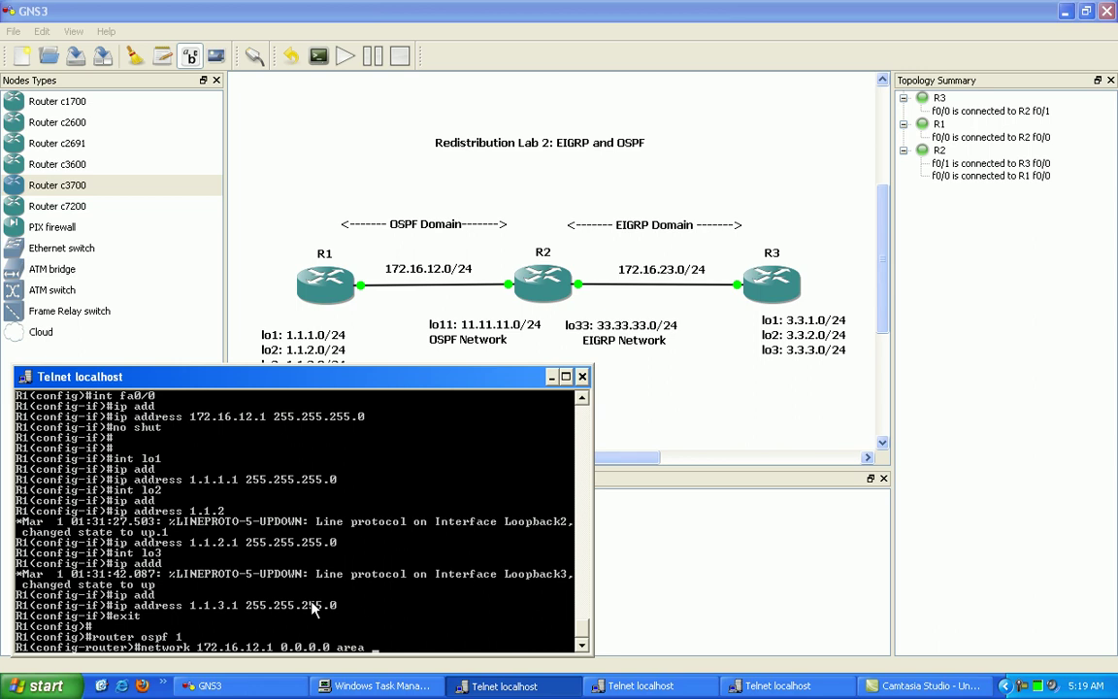
pyautogui.press('Return')
pyautogui.press('Return')
pyautogui.press('Return')
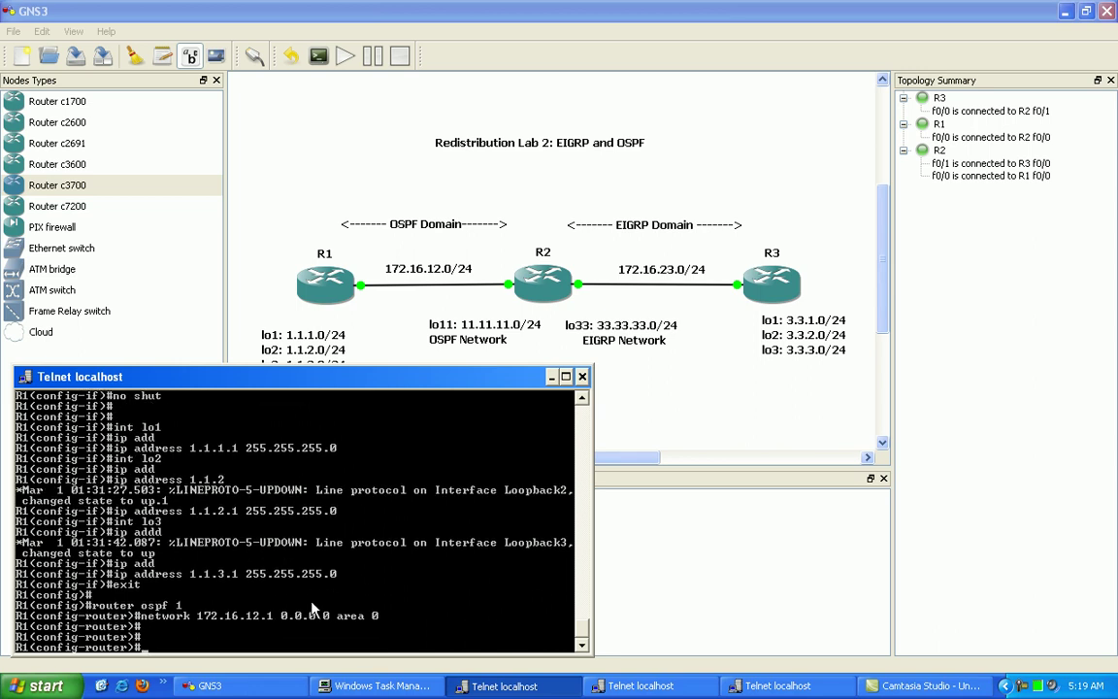
# - Add R1's loopbacks to OSPF area 0 with network 1.1.1.1 and wildcard mask 0.0.3.255, and end configuration mode
pyautogui.write('network 1.0.0.0')
pyautogui.press('Return')
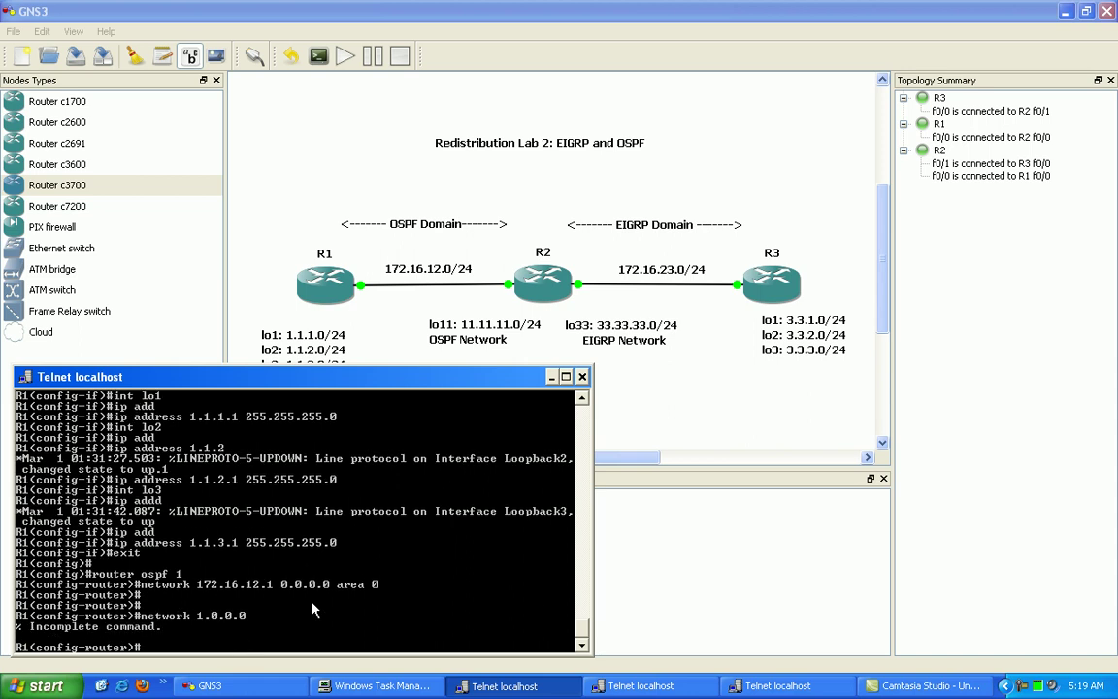
pyautogui.press('Up')
pyautogui.press('BackSpace')
pyautogui.press('BackSpace')
pyautogui.press('BackSpace')
pyautogui.press('BackSpace')
pyautogui.press('BackSpace')
pyautogui.write('1.1.1.')
pyautogui.press('BackSpace')
pyautogui.write('0.')
pyautogui.write('0.3.2')
pyautogui.write('4')
pyautogui.press('BackSpace')
pyautogui.press('BackSpace')
pyautogui.write('255')
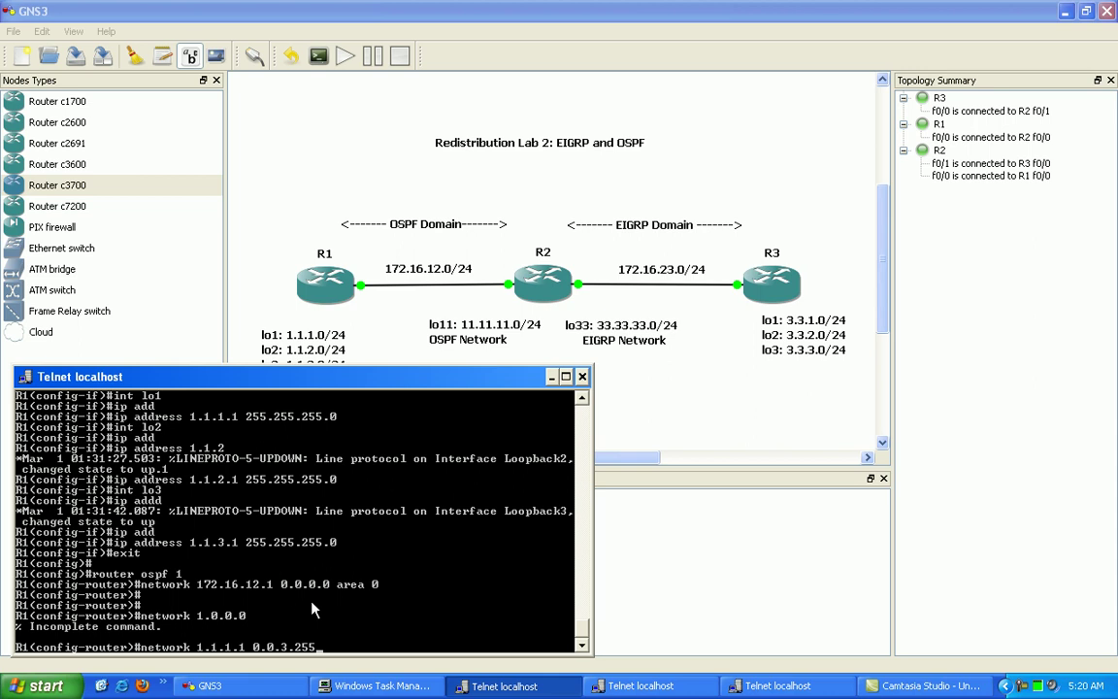
pyautogui.moveTo(332, 382)
pyautogui.mouseDown()
pyautogui.moveTo(344, 411)
pyautogui.moveTo(332, 371)
pyautogui.mouseUp()
pyautogui.write('area 0')
pyautogui.press('Return')
pyautogui.press('Return')
pyautogui.press('Return')
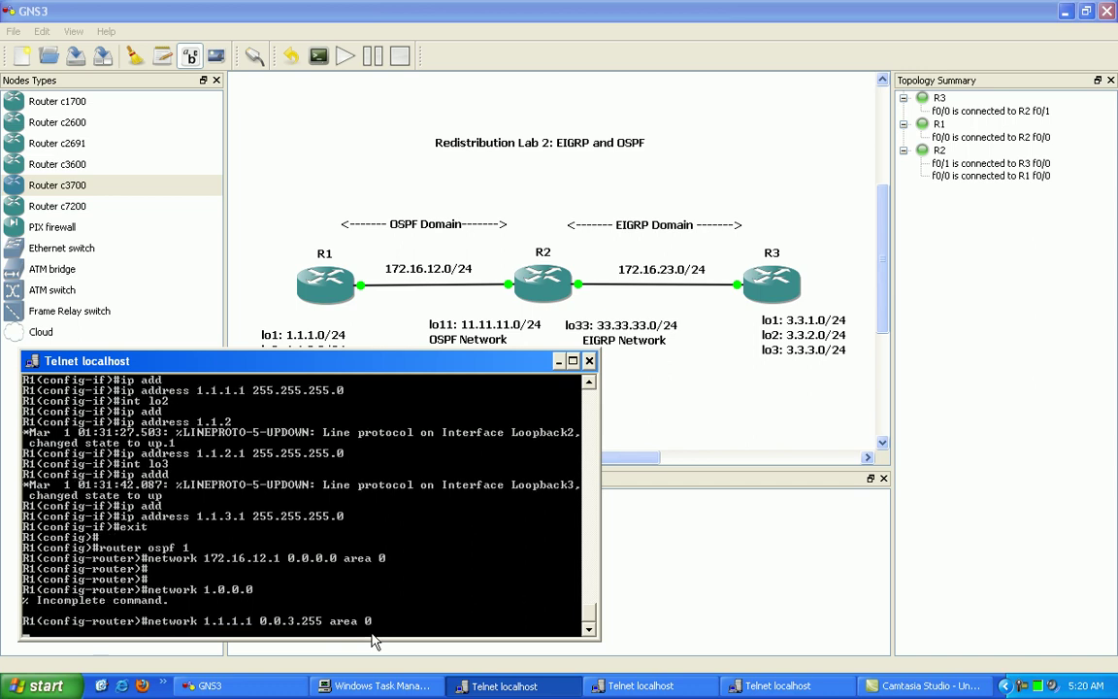
pyautogui.write('end')
pyautogui.press('Return')
pyautogui.press('Return')
# - Highlight the wildcard mask in the OSPF network command for the loopbacks to review it, and return to the prompt
pyautogui.rightClick(182, 516)
pyautogui.click(224, 520)
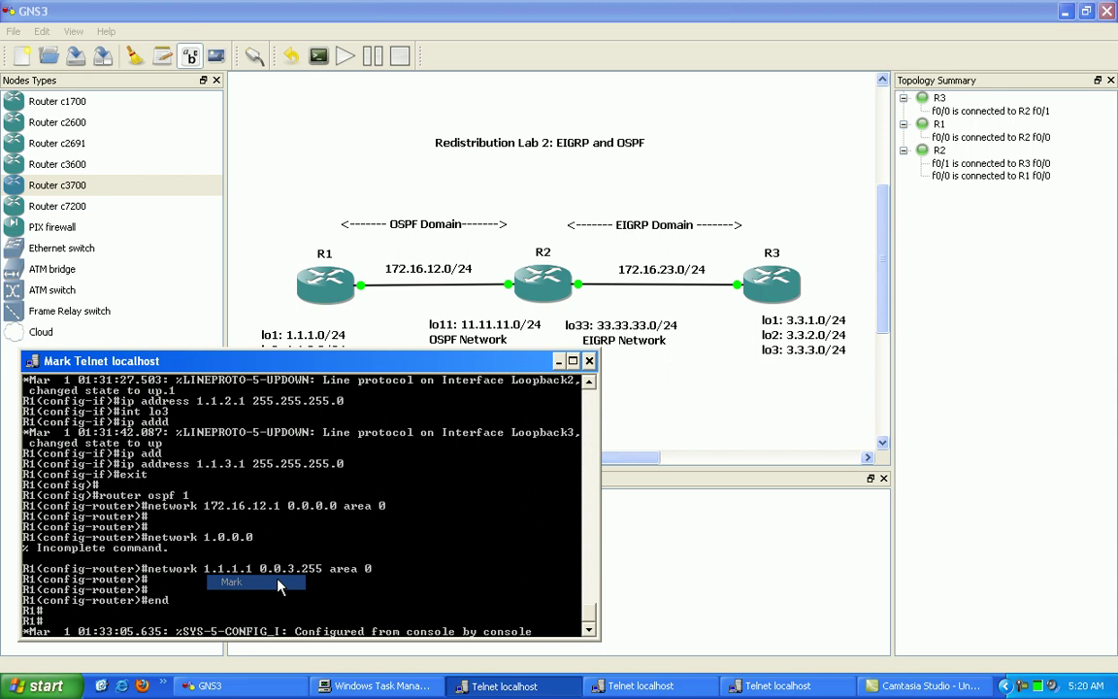
pyautogui.moveTo(261, 569); pyautogui.dragTo(323, 580)
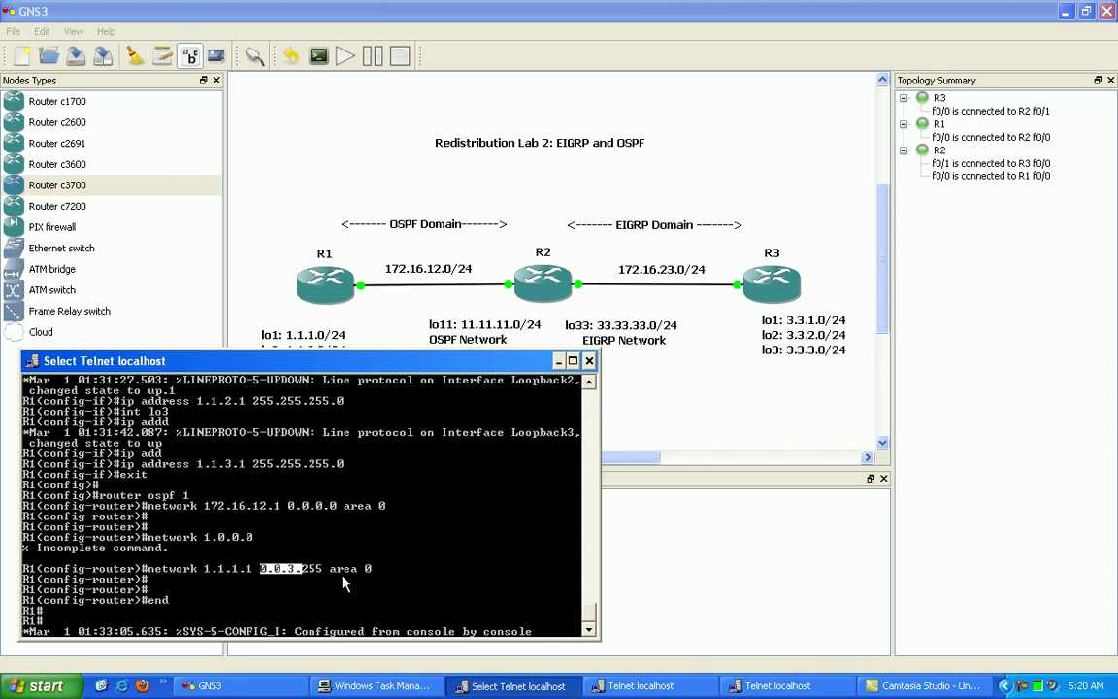
pyautogui.click(318, 574)
pyautogui.press('Return')
pyautogui.press('Return')
pyautogui.press('Return')
pyautogui.press('Return')
pyautogui.press('Return')
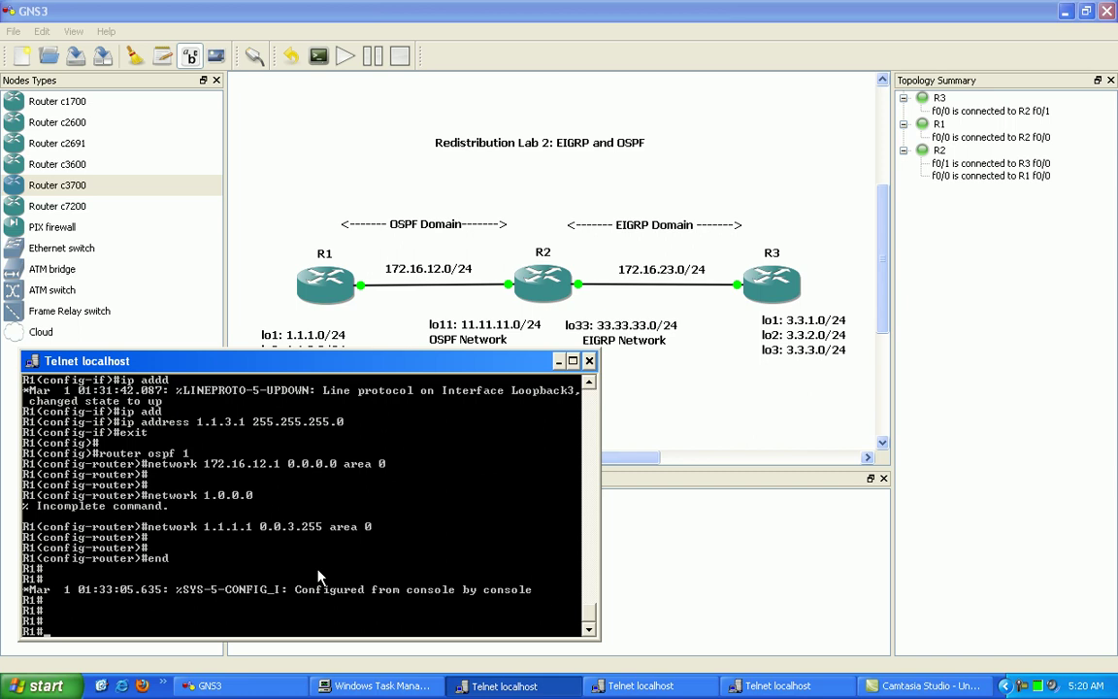
# - Run show ip protocols on R1 and highlight the loopback network entry under Routing for Networks
pyautogui.write('show ip pro')
pyautogui.press('Tab')
pyautogui.press('Return')
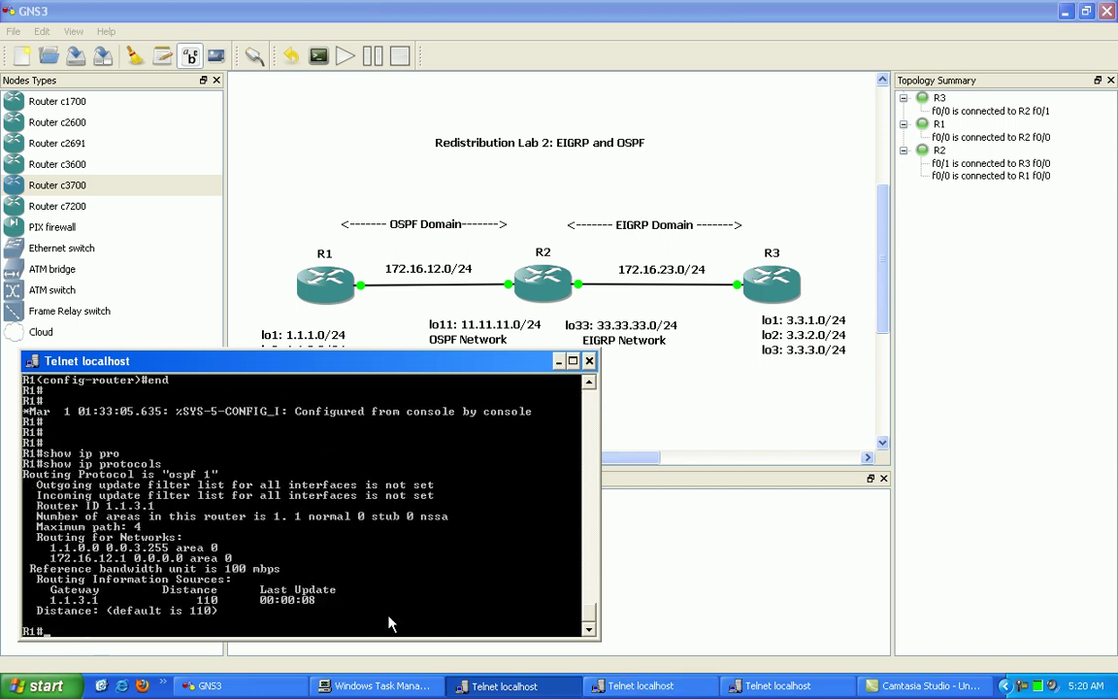
pyautogui.rightClick(124, 520)
pyautogui.click(137, 532)
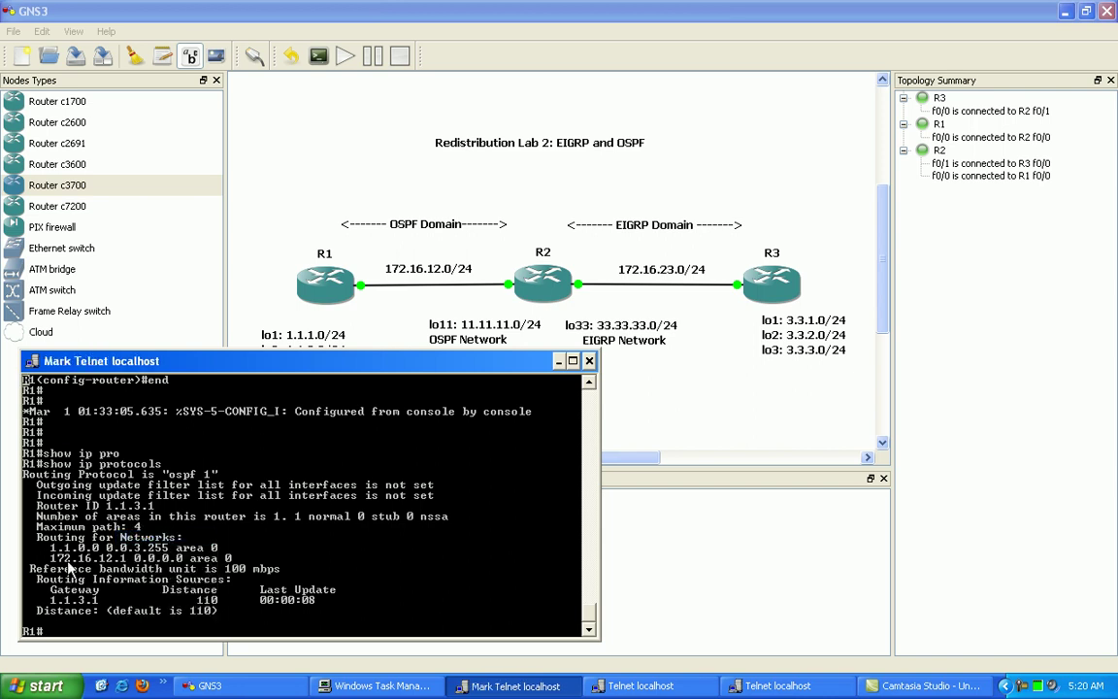
pyautogui.moveTo(50, 545); pyautogui.dragTo(161, 551)
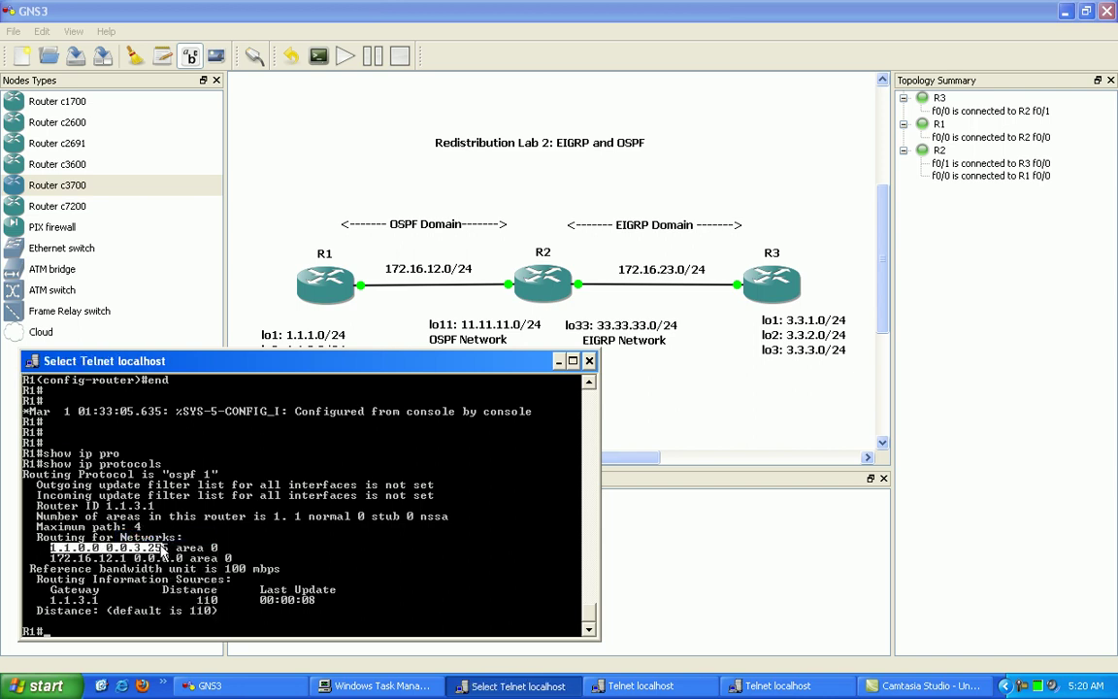
# - Highlight the wildcard mask 0.0.3.255 of the loopback network entry in R1's show ip protocols output
pyautogui.click(212, 495)
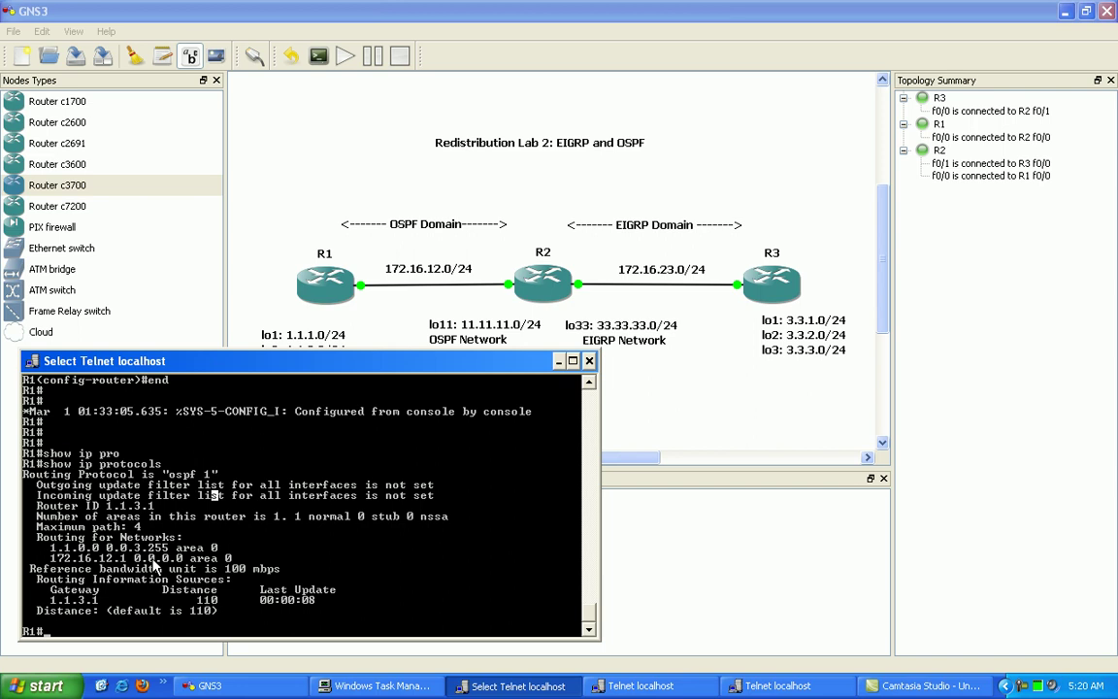
pyautogui.moveTo(107, 547); pyautogui.dragTo(171, 550)
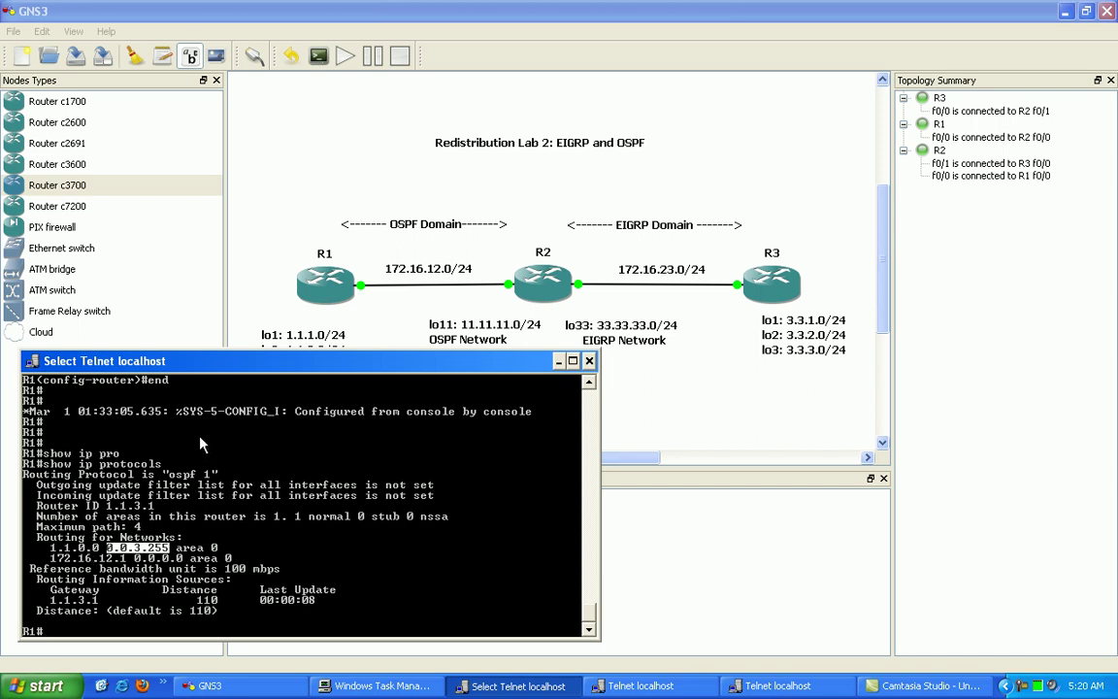
pyautogui.click(83, 549)
# - Move R1's console below its loopback labels, place R3's console under the topology, and enter global configuration mode on R3
pyautogui.moveTo(293, 368)
pyautogui.mouseDown()
pyautogui.moveTo(303, 399)
pyautogui.moveTo(296, 391)
pyautogui.mouseUp()
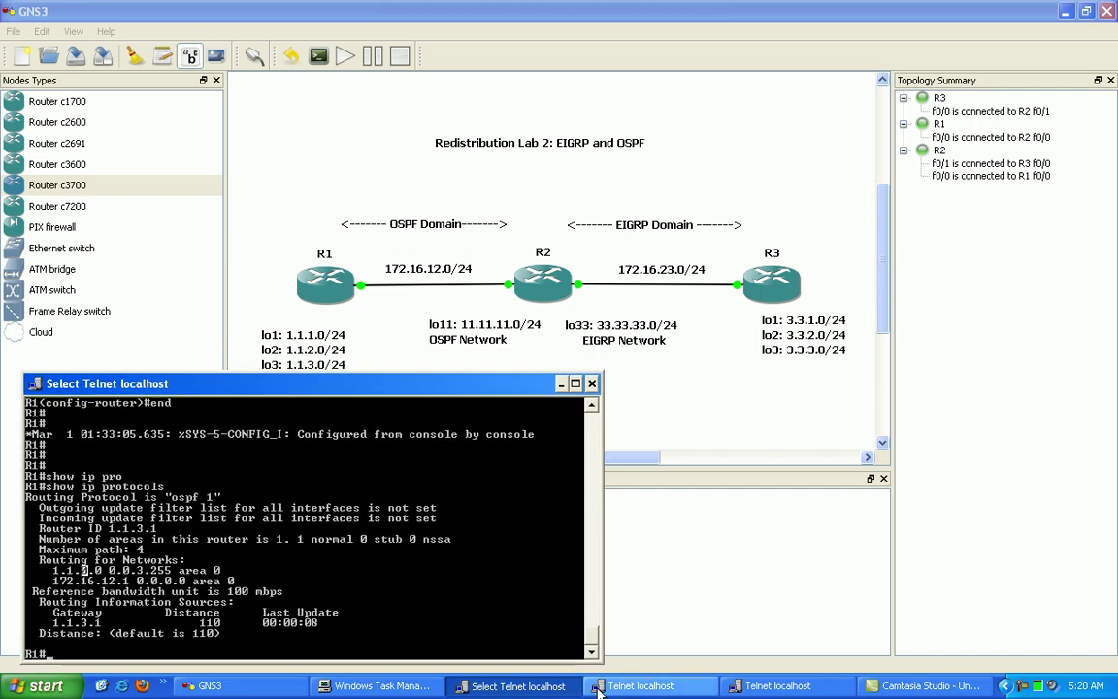
pyautogui.click(779, 687)
pyautogui.moveTo(685, 198); pyautogui.dragTo(660, 385)
pyautogui.write('config t')
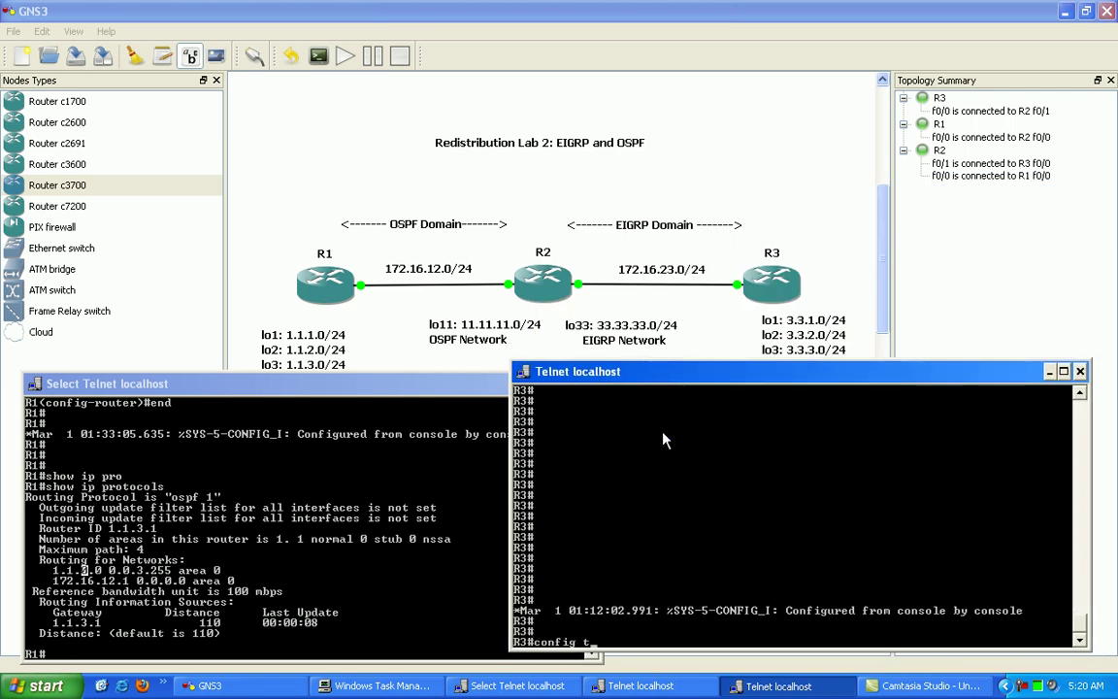
pyautogui.press('Return')
# - Assign IP address 172.16.23.3 255.255.255.0 to R3's interface fa0/0 and enable the interface
pyautogui.write('int fa0/0')
pyautogui.press('Return')
pyautogui.write('ip add')
pyautogui.press('Tab')
pyautogui.write('172')
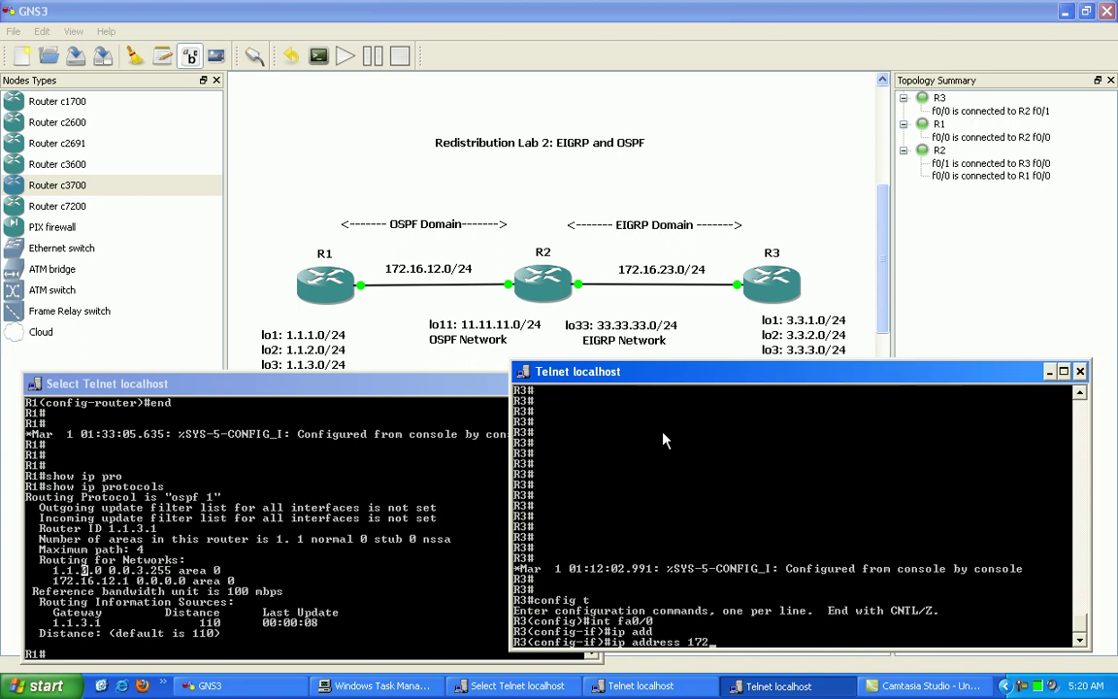
pyautogui.write('.16.23.3 255.255.255.0')
pyautogui.press('Return')
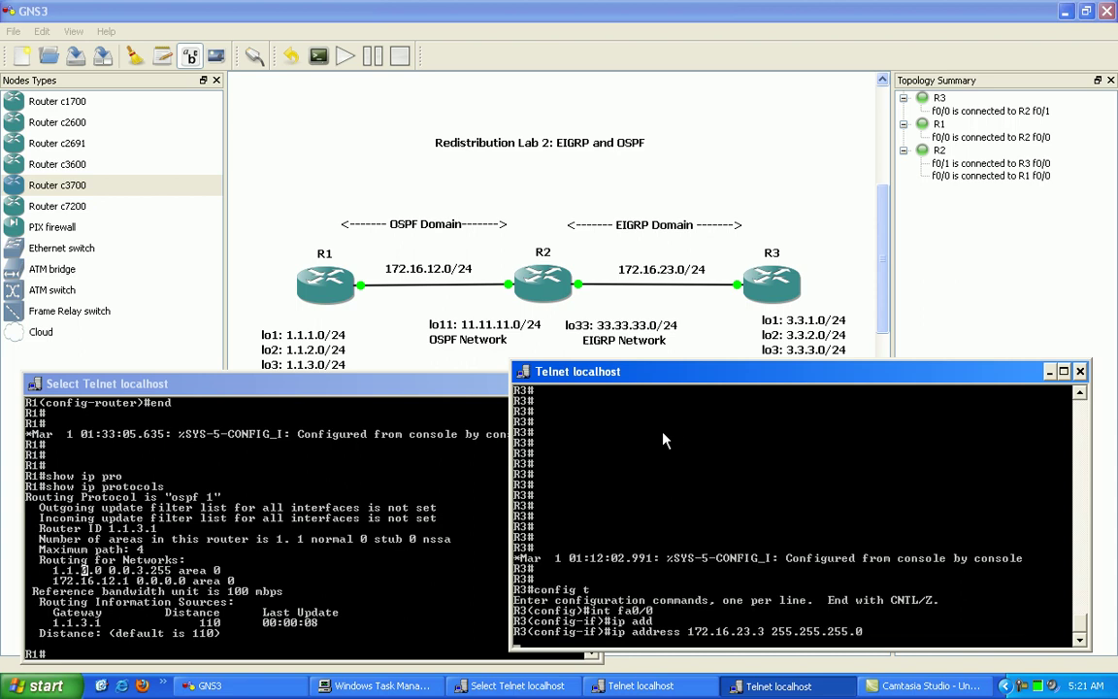
pyautogui.write('no shut')
pyautogui.press('Return')
# - Create loopback 1 on R3 with IP address 3.3.1.1 255.255.255.0
pyautogui.write('int ')
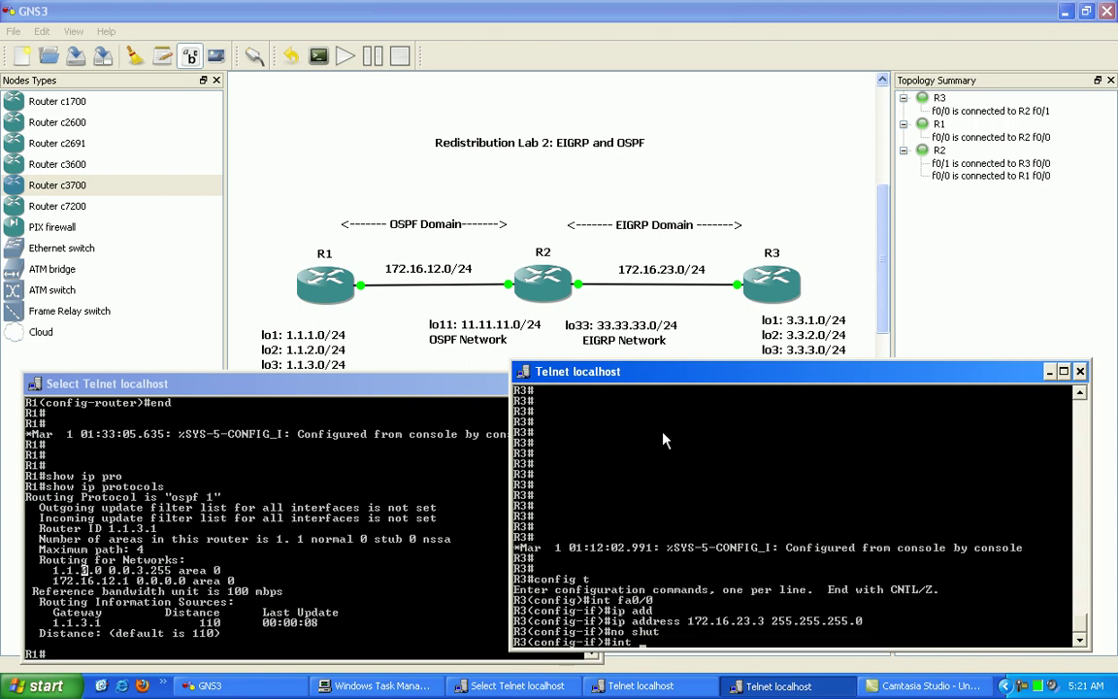
pyautogui.write('lo1')
pyautogui.press('Return')
pyautogui.write('ip add')
pyautogui.press('Tab')
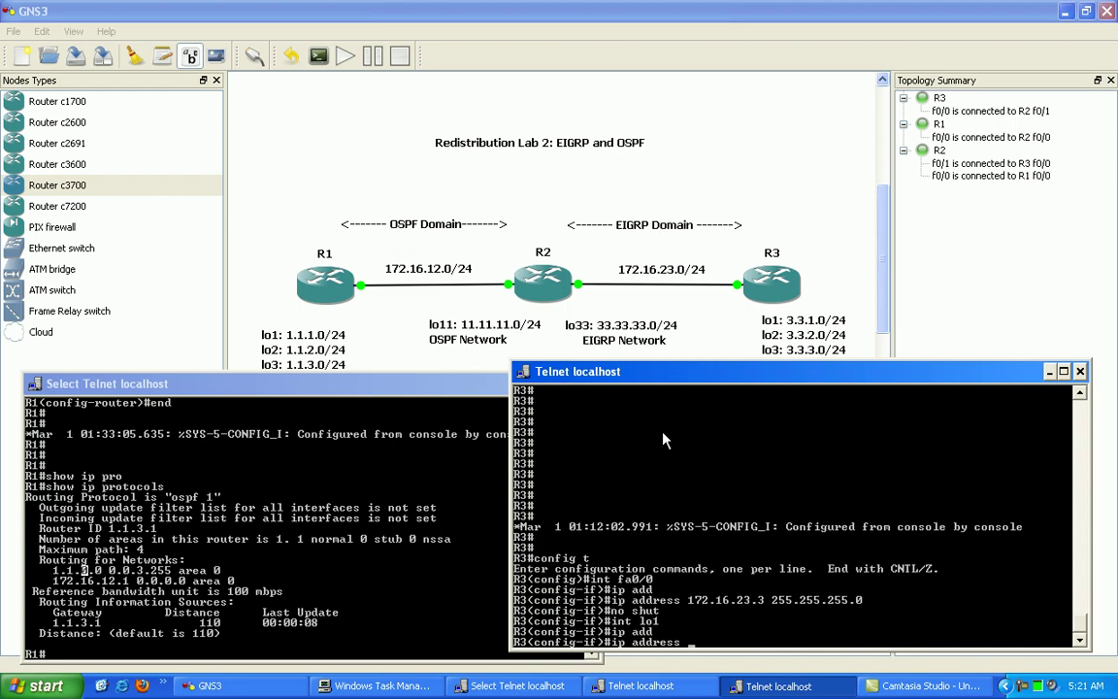
pyautogui.write('3.3.1.1 255.255.255.0')
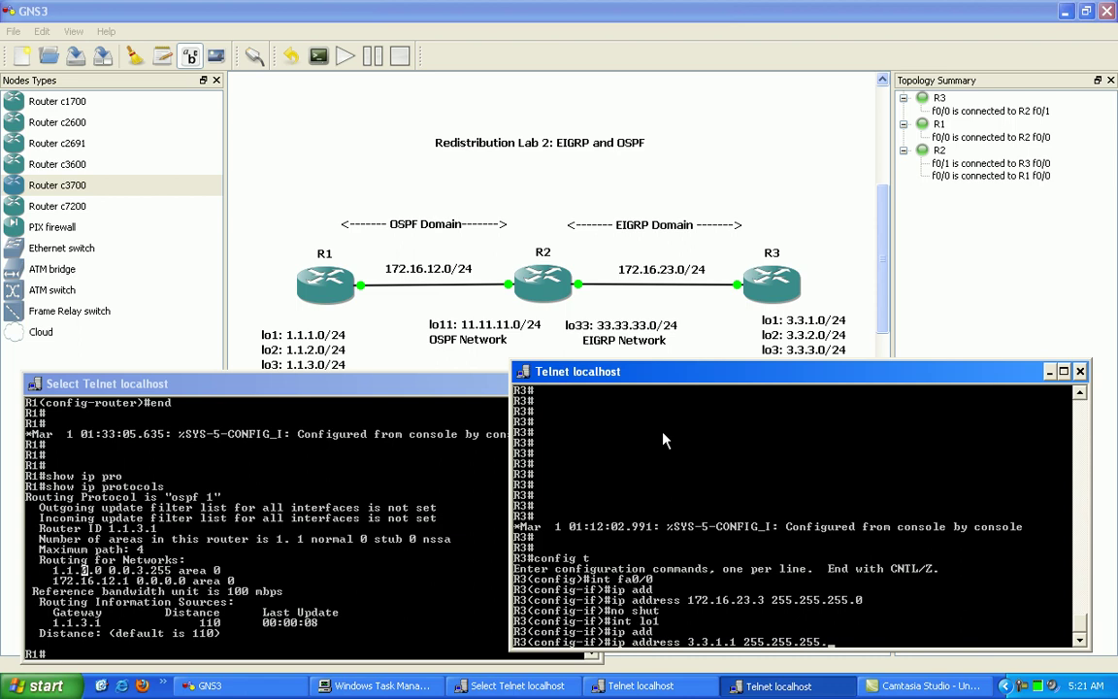
pyautogui.press('Return')
# - Create loopback 2 on R3 with IP address 3.3.2.1 255.255.255.0
pyautogui.write('int lo2')
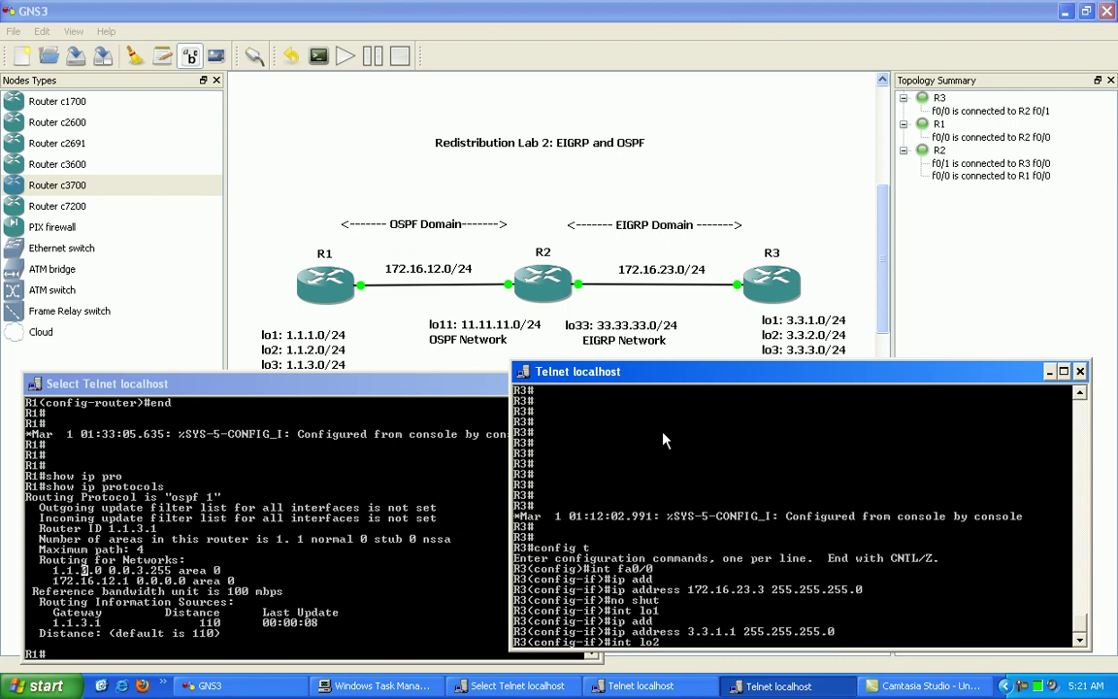
pyautogui.press('Return')
pyautogui.write('ip add')
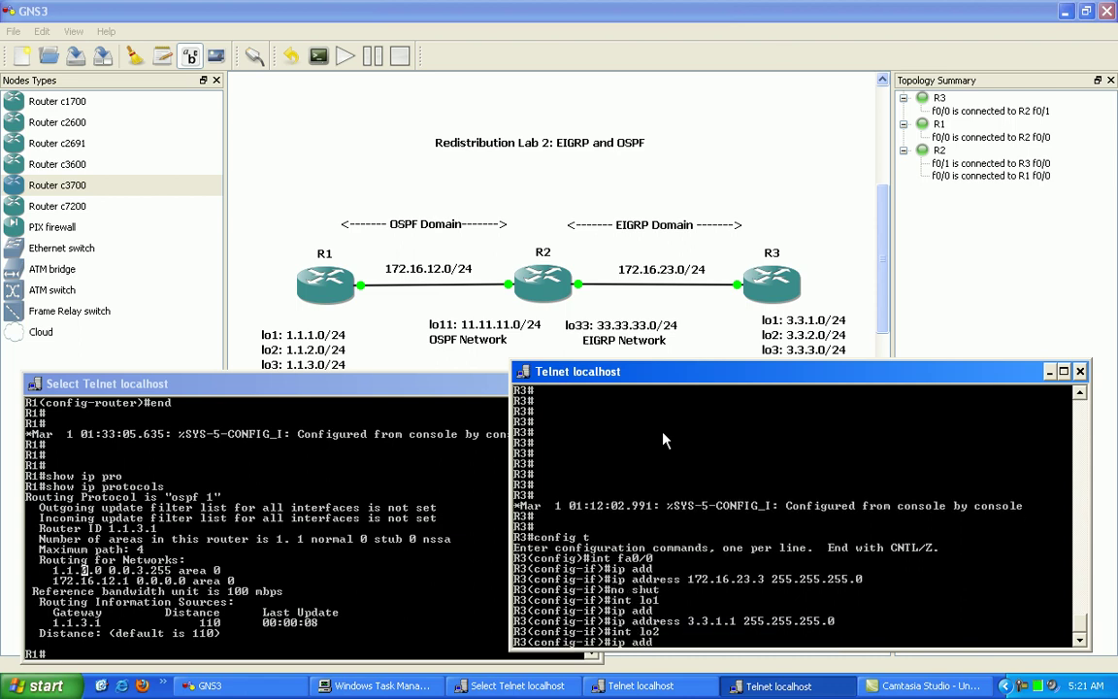
pyautogui.press('Tab')
pyautogui.write('2.3.3')
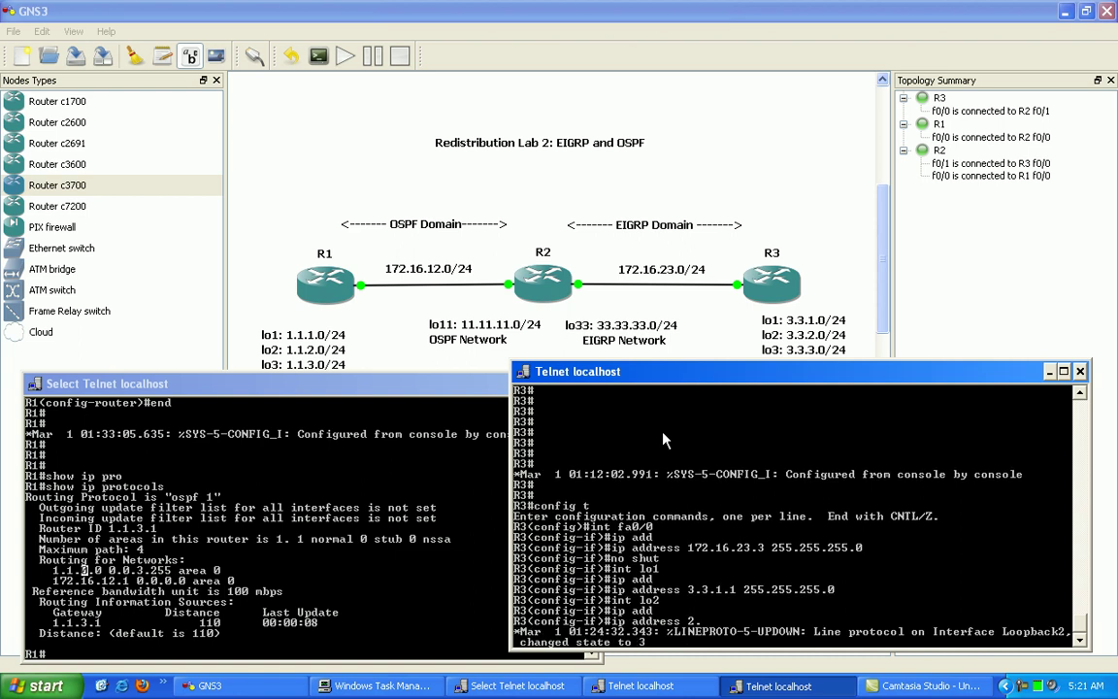
pyautogui.write('.1')
pyautogui.write('2.1 255.25')
pyautogui.write('5.255.0')
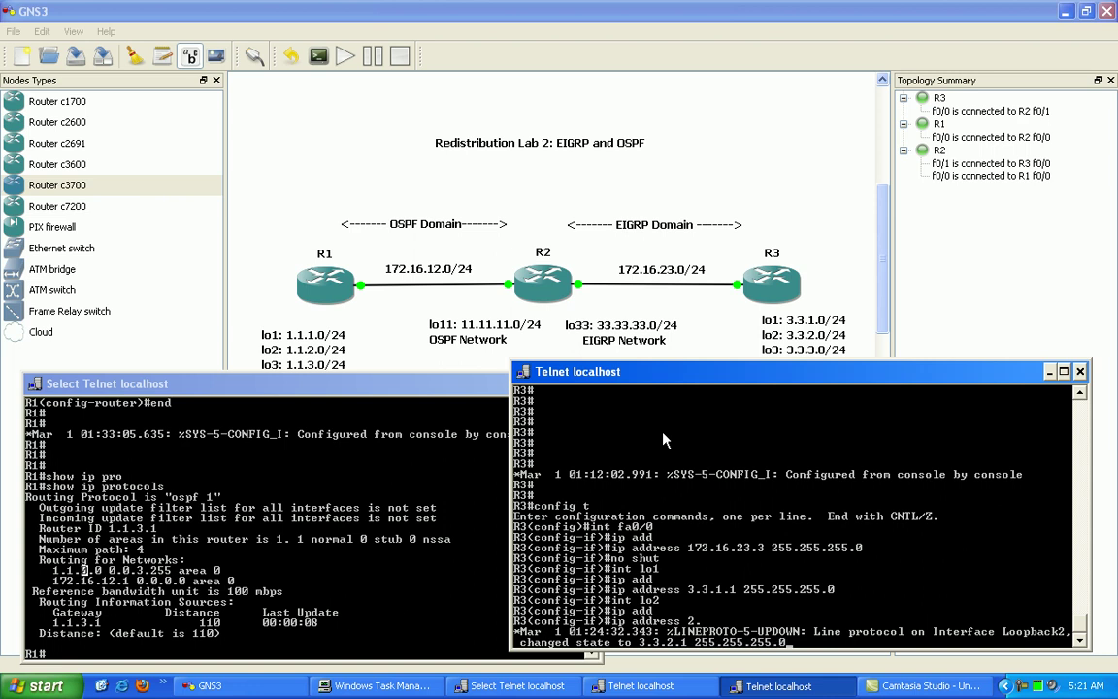
pyautogui.press('Return')
# - Create loopback 3 on R3 with IP address 3.3.3.1 255.255.255.0
pyautogui.write('int lo3')
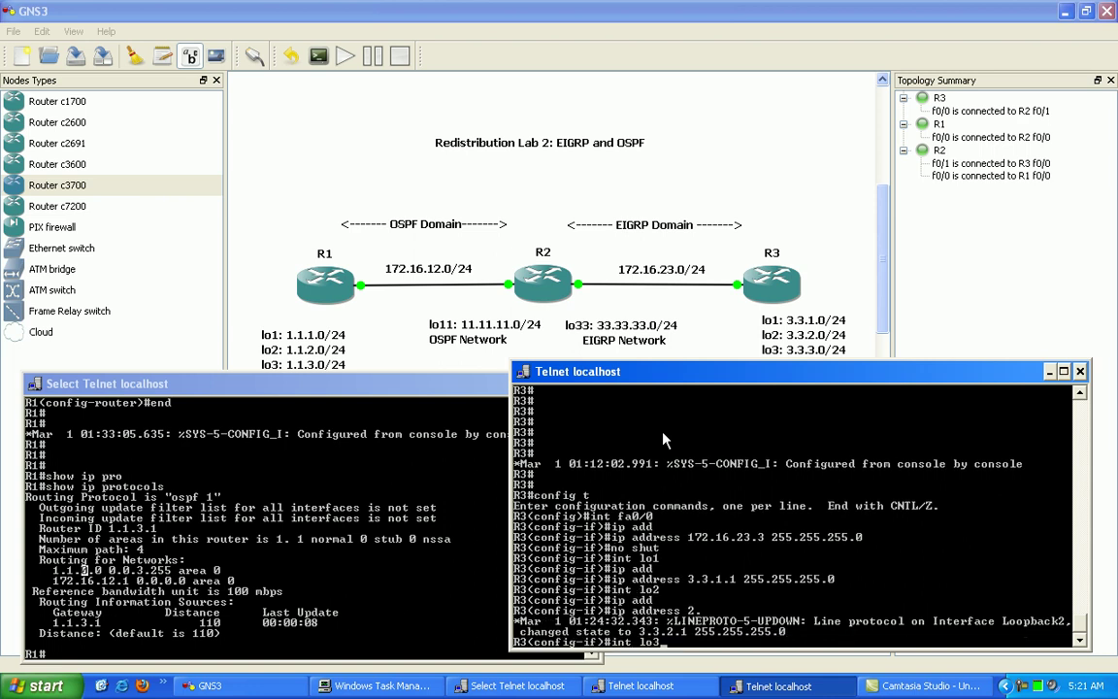
pyautogui.press('Return')
pyautogui.write('ip add')
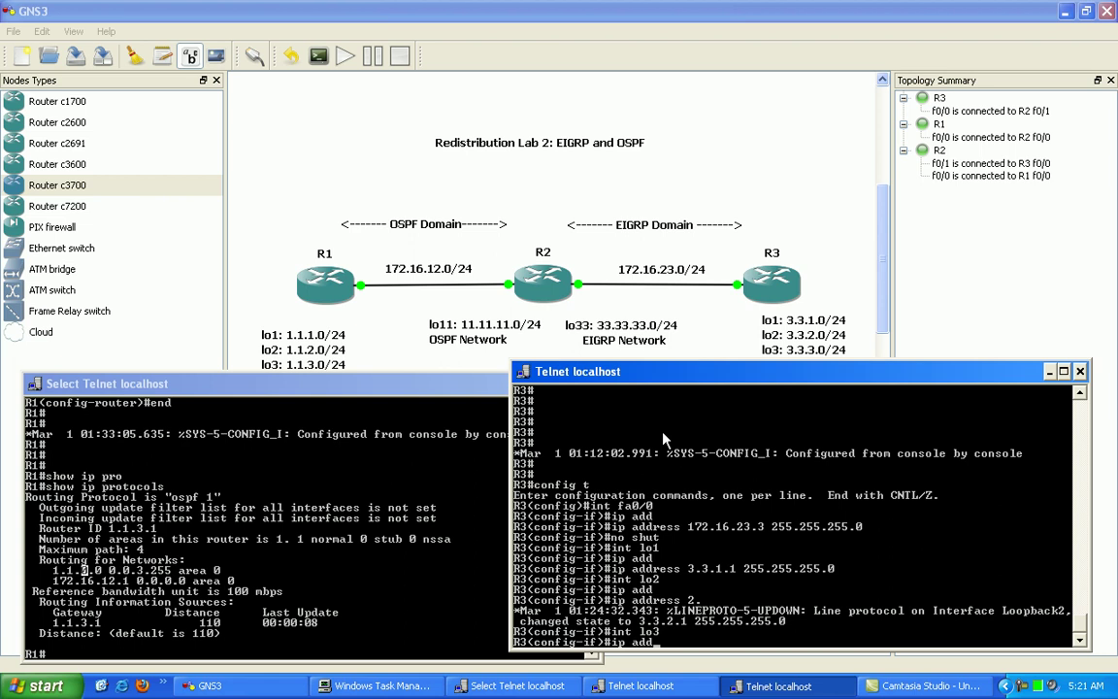
pyautogui.write('ress 3.3.3.1 25')
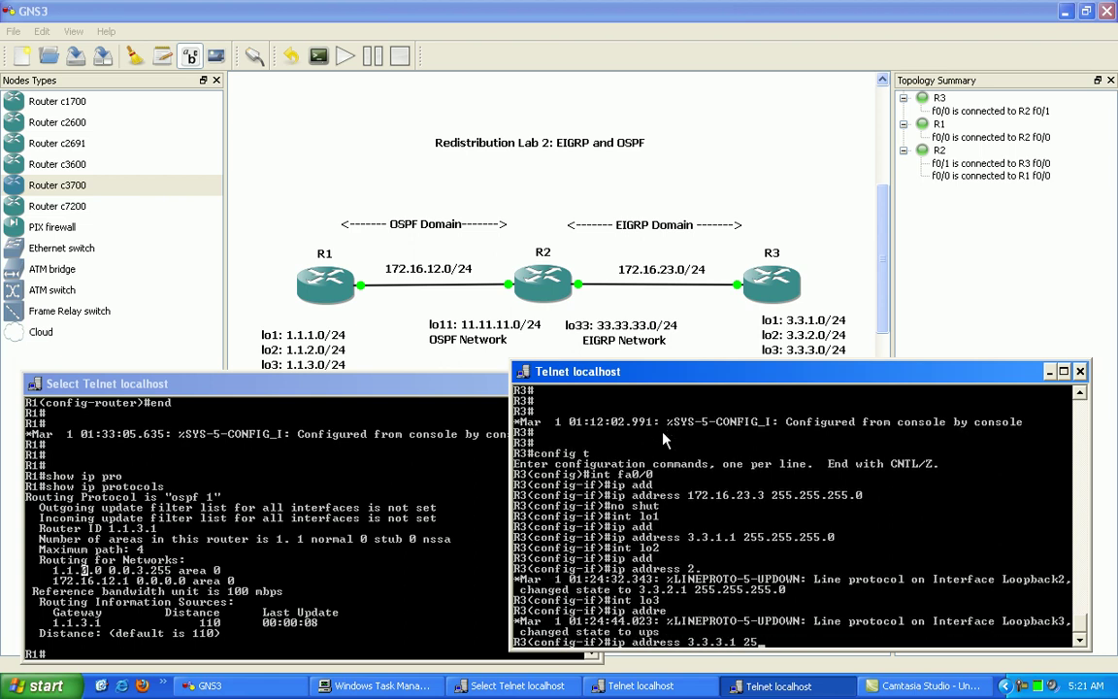
pyautogui.write('5.255.255.0')
pyautogui.press('Return')
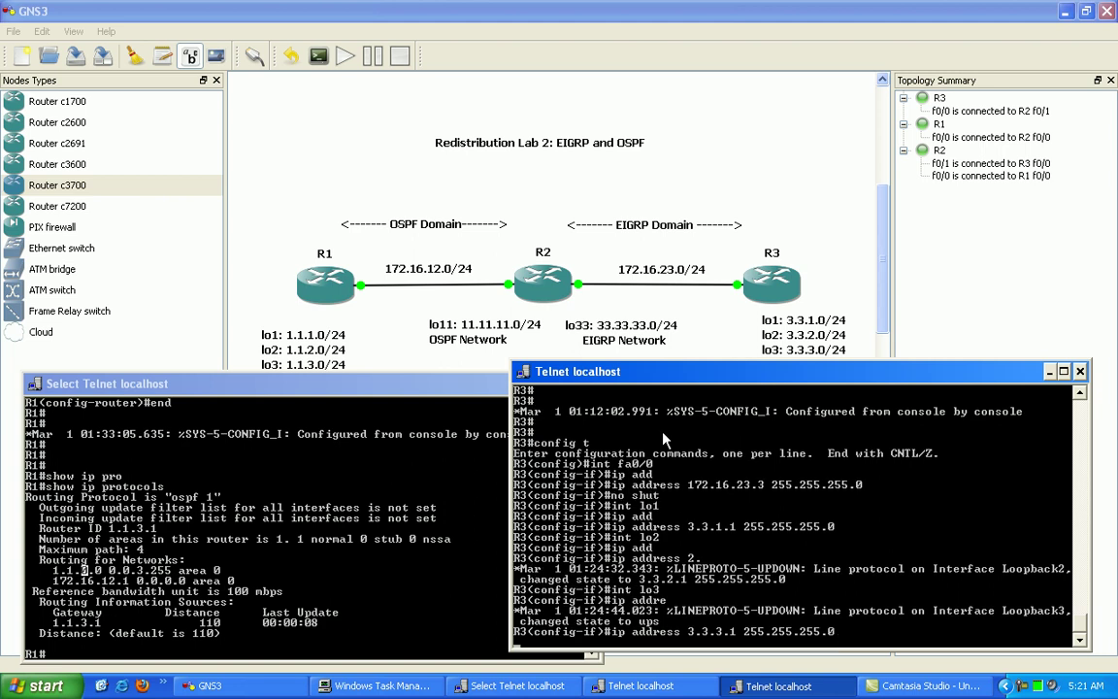
pyautogui.press('Return')
# - Start EIGRP process 1 on R3 and disable automatic summarization with no auto-summary
pyautogui.write('router')
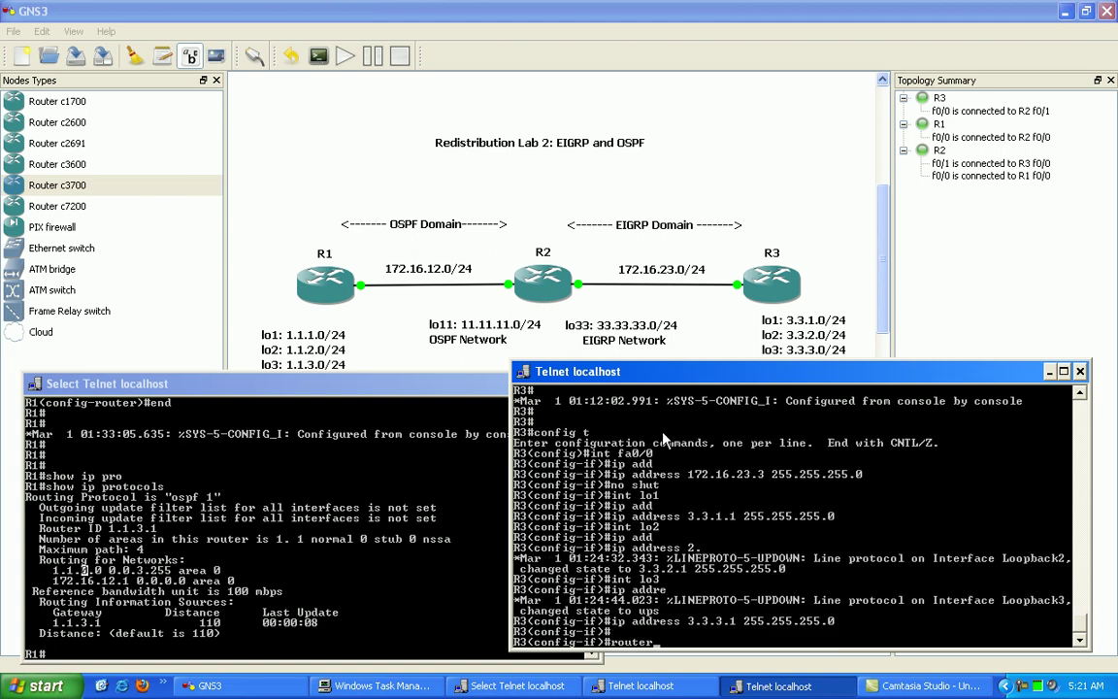
pyautogui.write(' eigpr')
pyautogui.press('BackSpace')
pyautogui.press('BackSpace')
pyautogui.write('grp 1')
pyautogui.press('Return')
pyautogui.write('no aut')
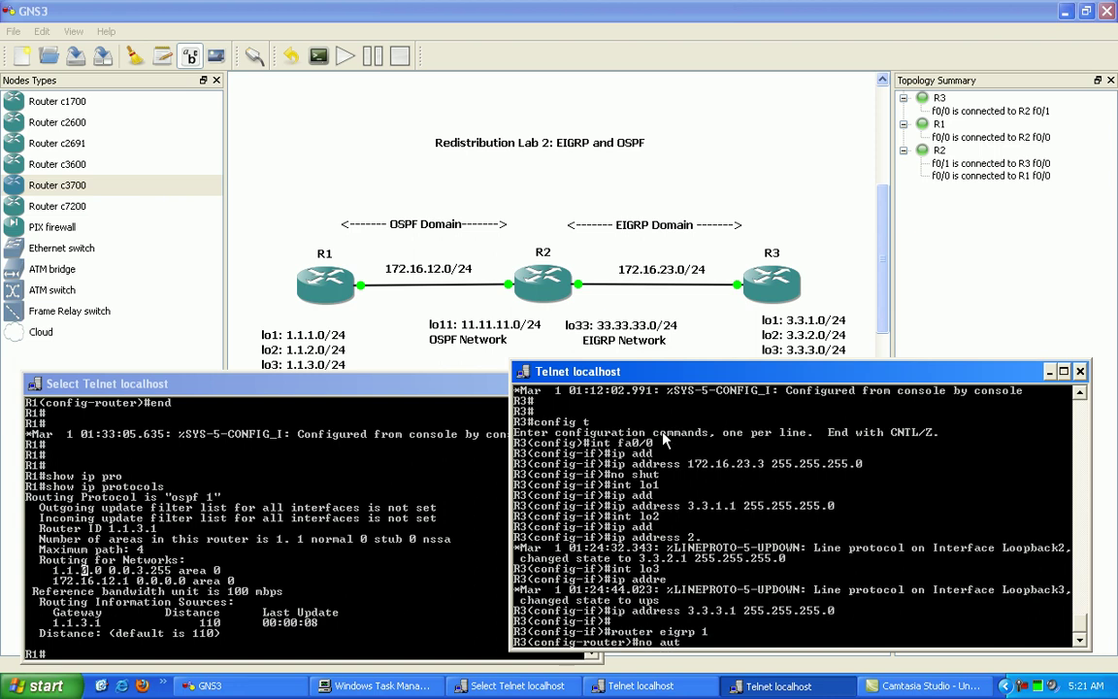
pyautogui.press('Tab')
pyautogui.press('Return')
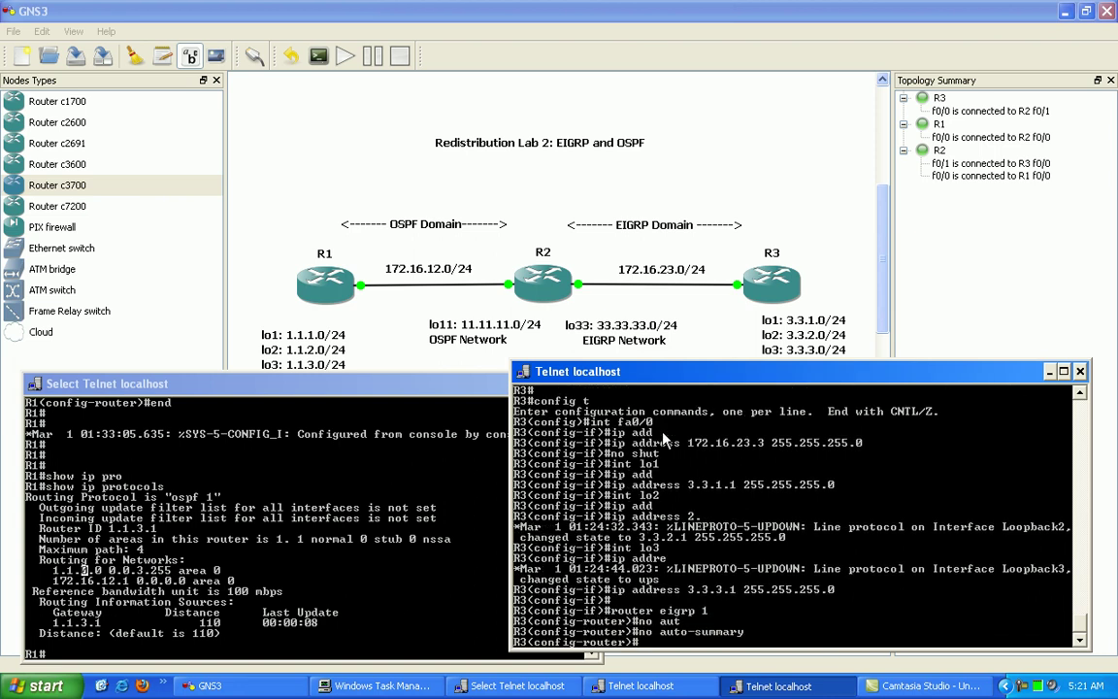
pyautogui.press('Return')
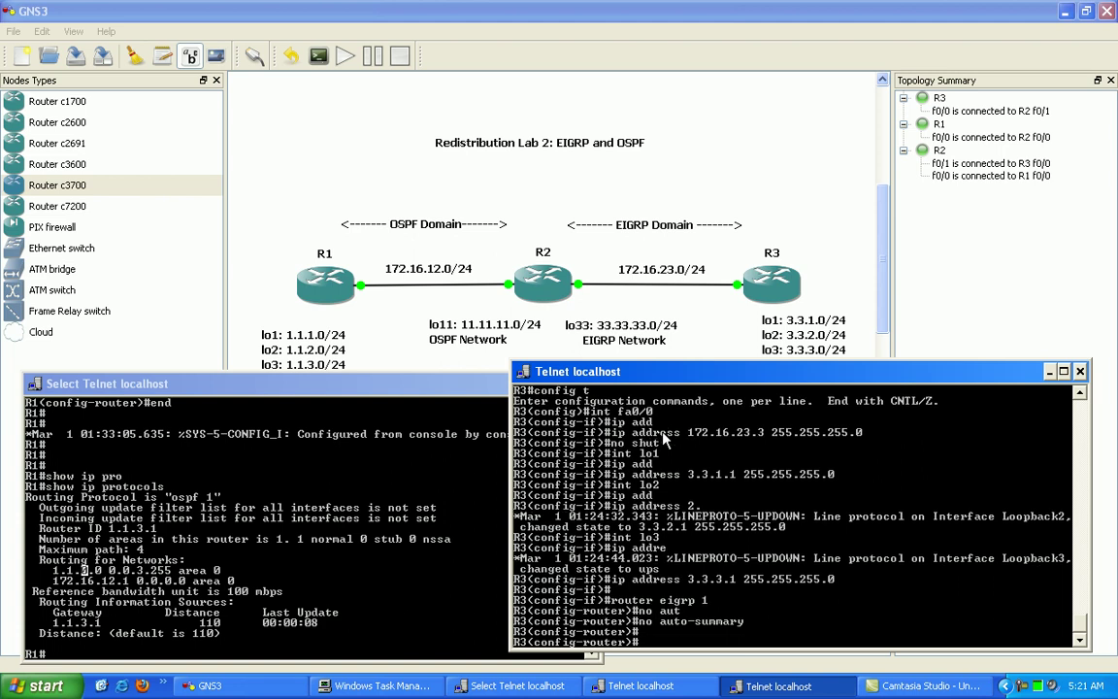
# - Write the EIGRP network command for R3's loopbacks as network 3.3.0.0 255.255.252.0, without submitting it
pyautogui.write('n')
pyautogui.write('etwork')
pyautogui.write(' 3.')
pyautogui.write('3.3.')
pyautogui.press('BackSpace')
pyautogui.press('BackSpace')
pyautogui.write('0.0 255.25')
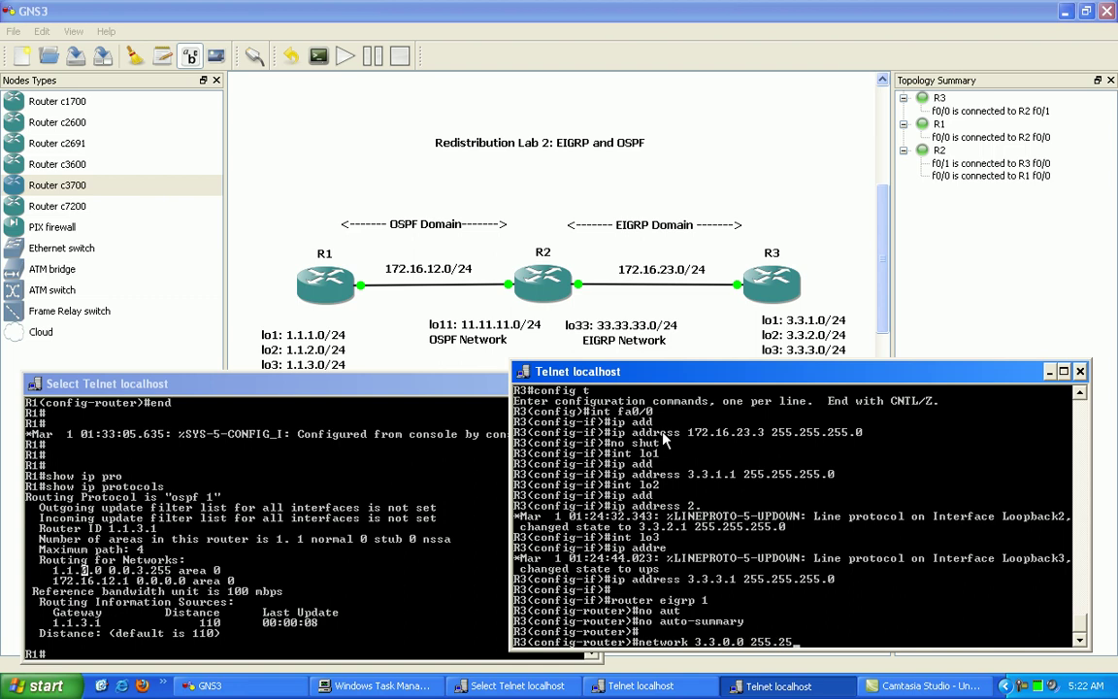
pyautogui.write('5.252.0')
# - Mark the console text to point out the loopback network command, clear the marking, and submit the command
pyautogui.rightClick(824, 542)
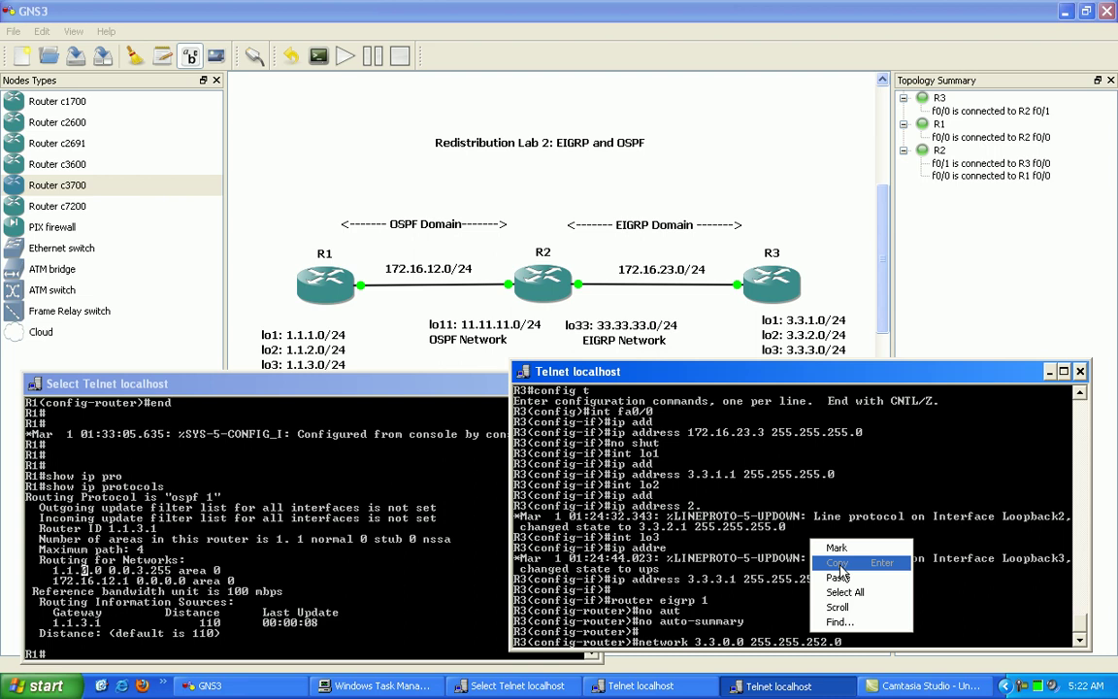
pyautogui.click(836, 547)
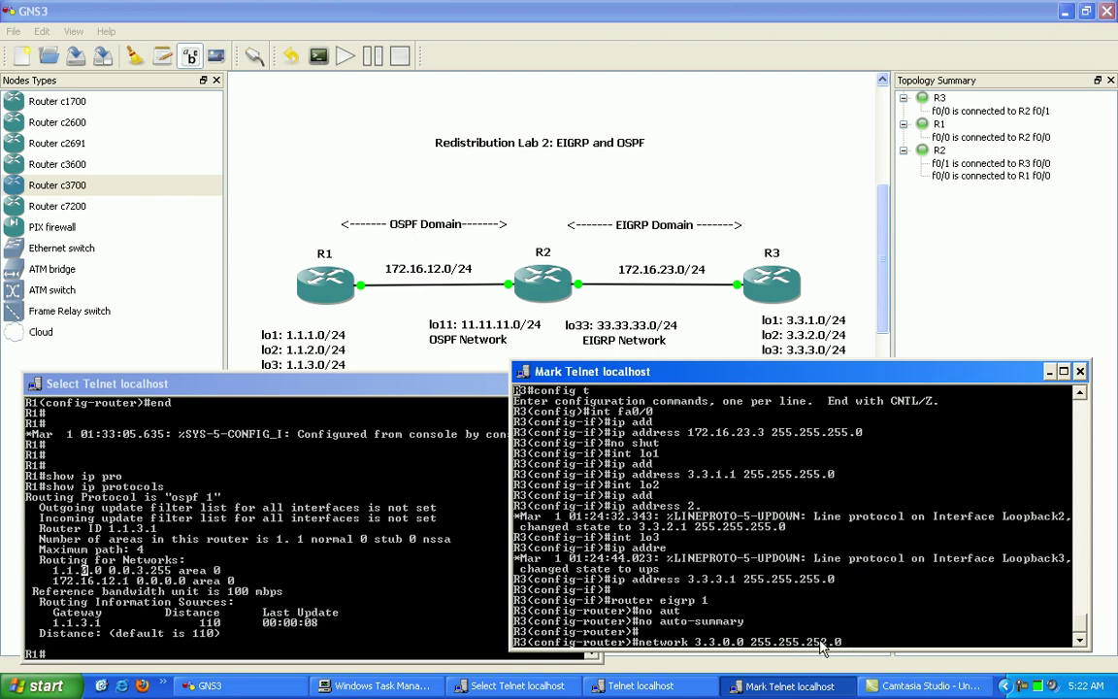
pyautogui.click(656, 582)
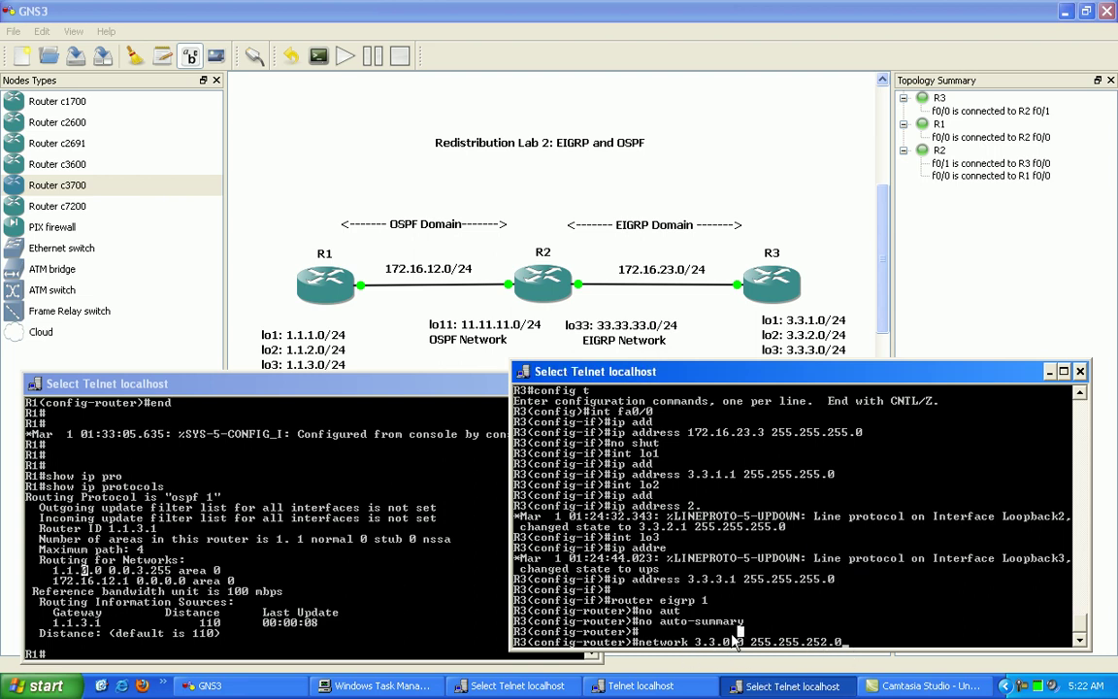
pyautogui.click(727, 641)
pyautogui.press('Escape')
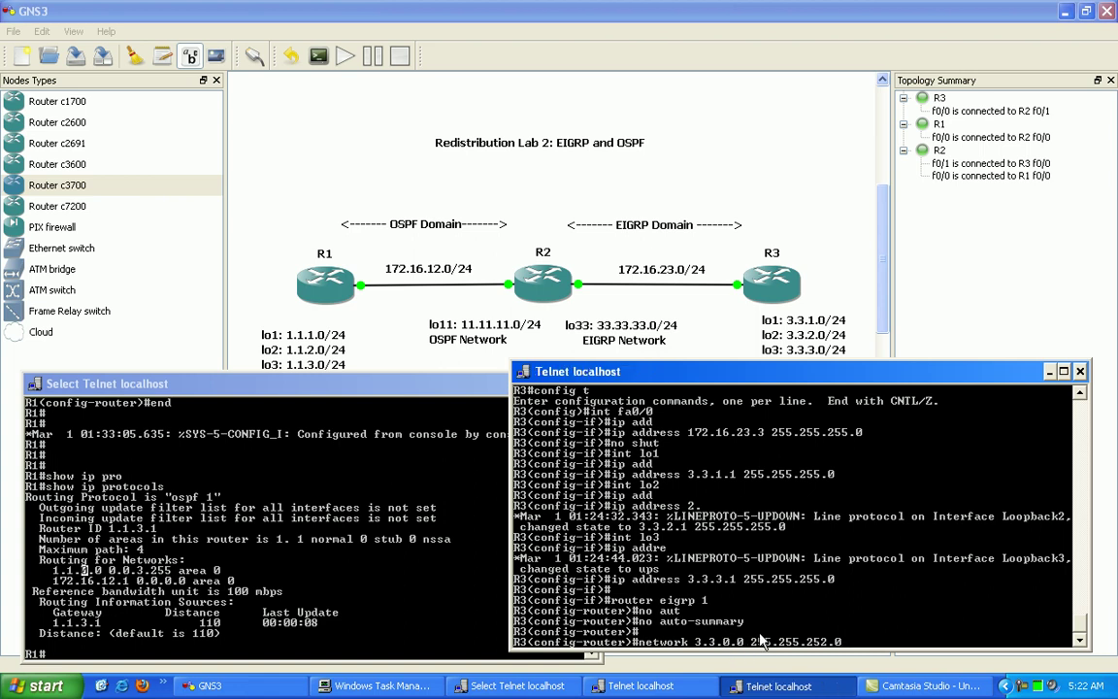
pyautogui.press('Return')
pyautogui.press('Return')
pyautogui.press('Return')
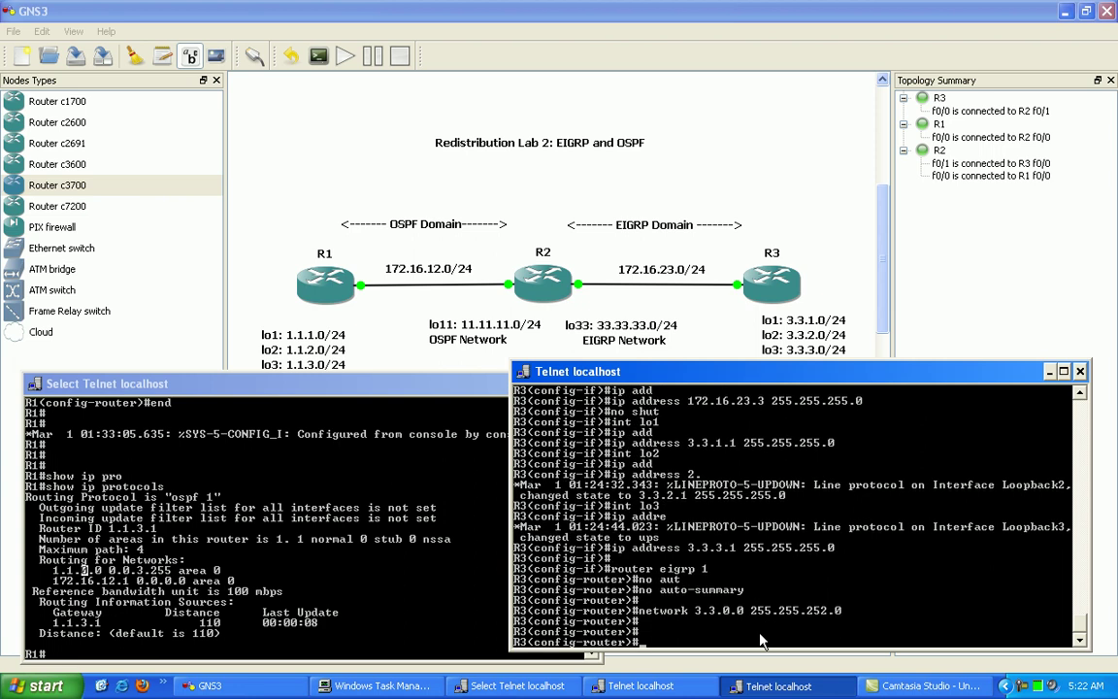
# - Write the EIGRP command network 172.16.23.3 0.0.0.0 on R3 and highlight its interface address
pyautogui.press('Return')
pyautogui.write('network 172.')
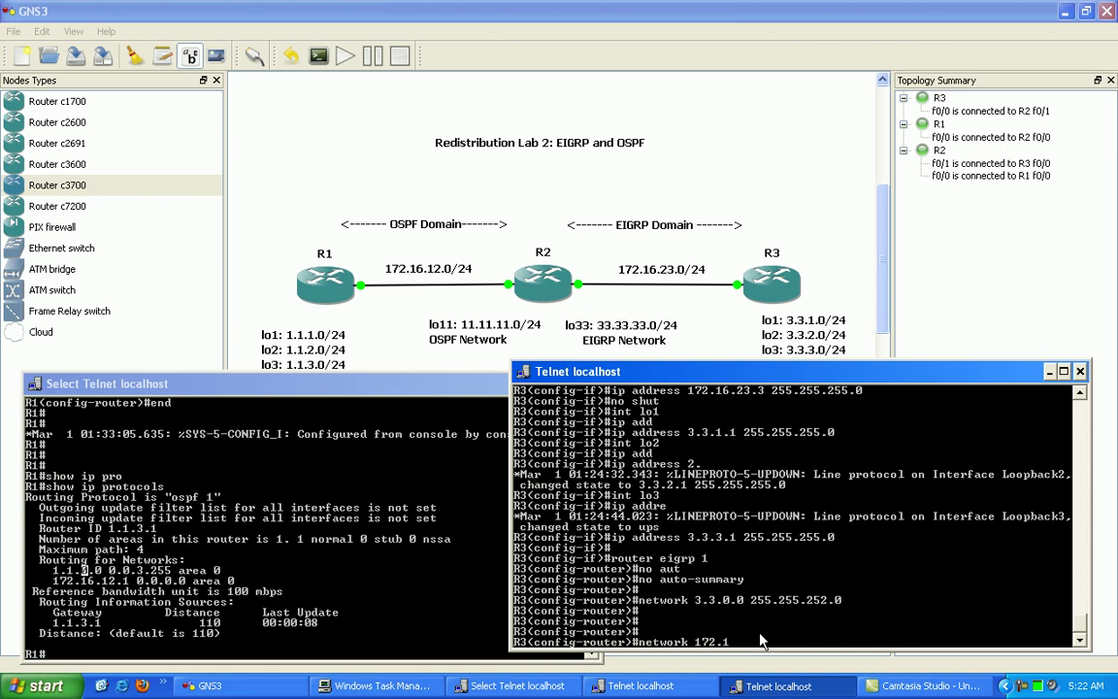
pyautogui.write('16.23')
pyautogui.write('.0 0')
pyautogui.write('.0.0.0')
pyautogui.rightClick(762, 641)
pyautogui.click(817, 617)
pyautogui.moveTo(695, 642); pyautogui.dragTo(765, 643)
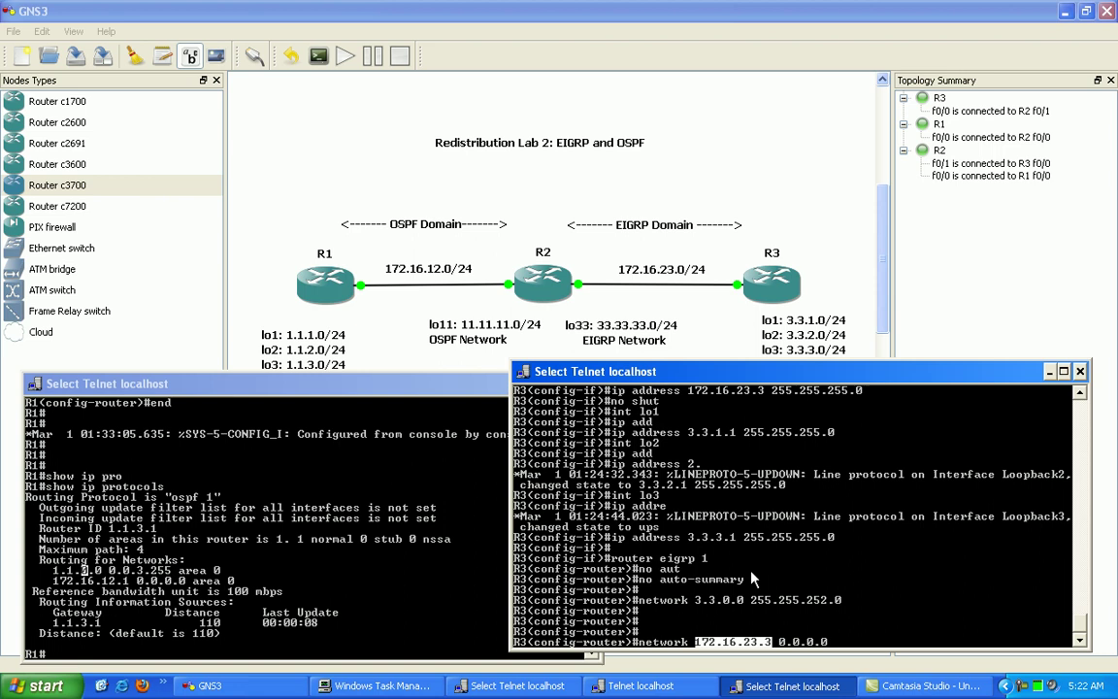
# - Submit R3's EIGRP network command, end configuration mode, and add blank prompt lines
pyautogui.press('Return')
pyautogui.press('Return')
pyautogui.press('Return')
pyautogui.write('end')
pyautogui.press('Return')
pyautogui.press('Return')
pyautogui.press('Return')
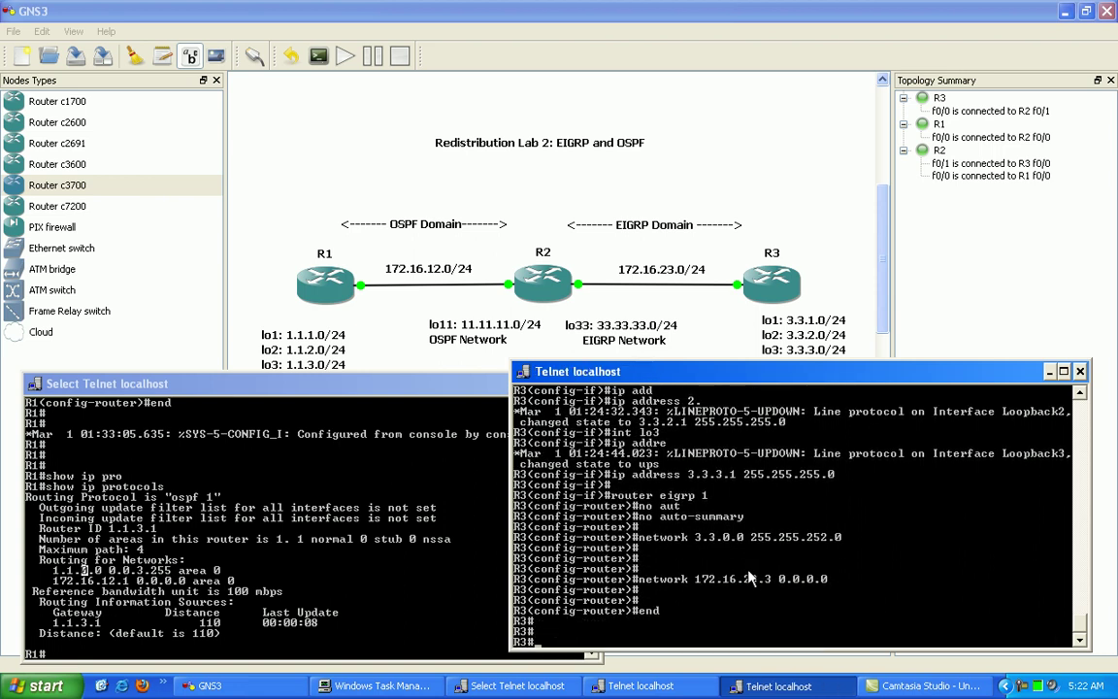
pyautogui.press('Return')
pyautogui.press('Return')
pyautogui.press('Return')
pyautogui.press('Return')
pyautogui.press('Return')
pyautogui.press('Return')
pyautogui.press('Return')
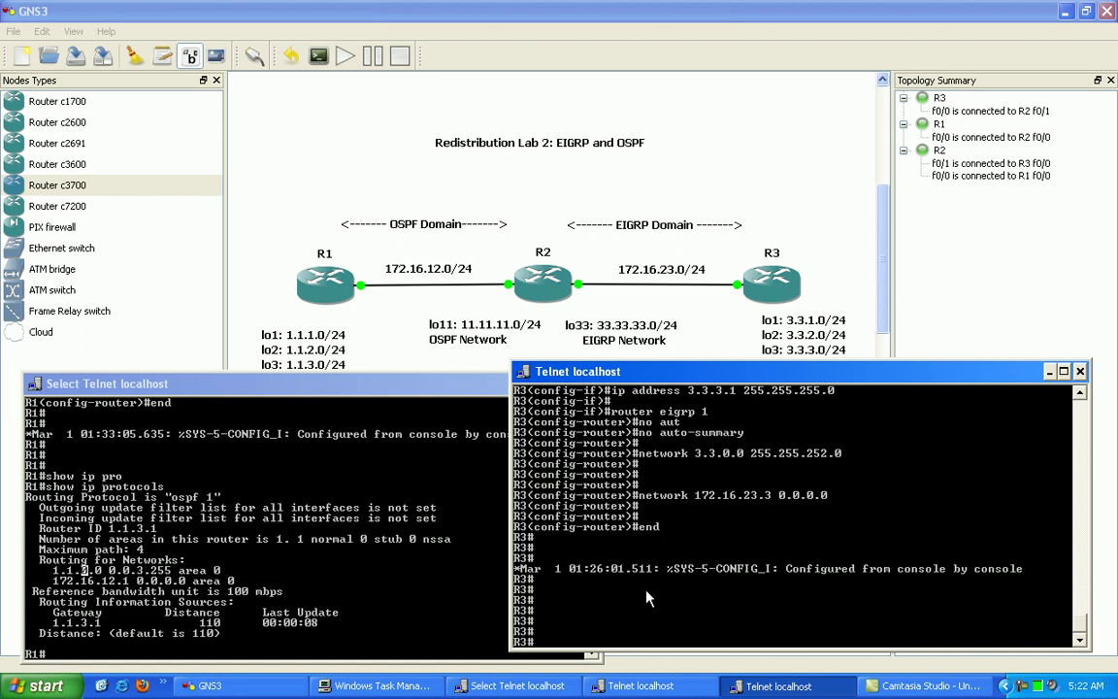
# - Bring up R2's console and enter global configuration mode
pyautogui.click(627, 686)
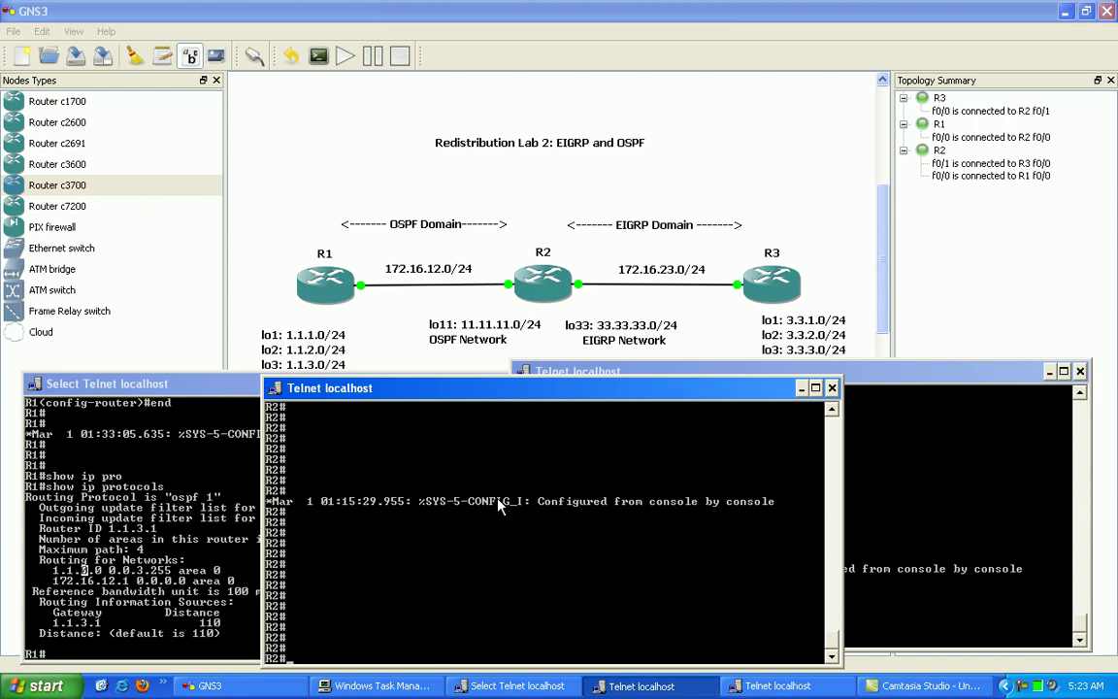
pyautogui.press('Return')
pyautogui.press('Return')
pyautogui.press('Return')
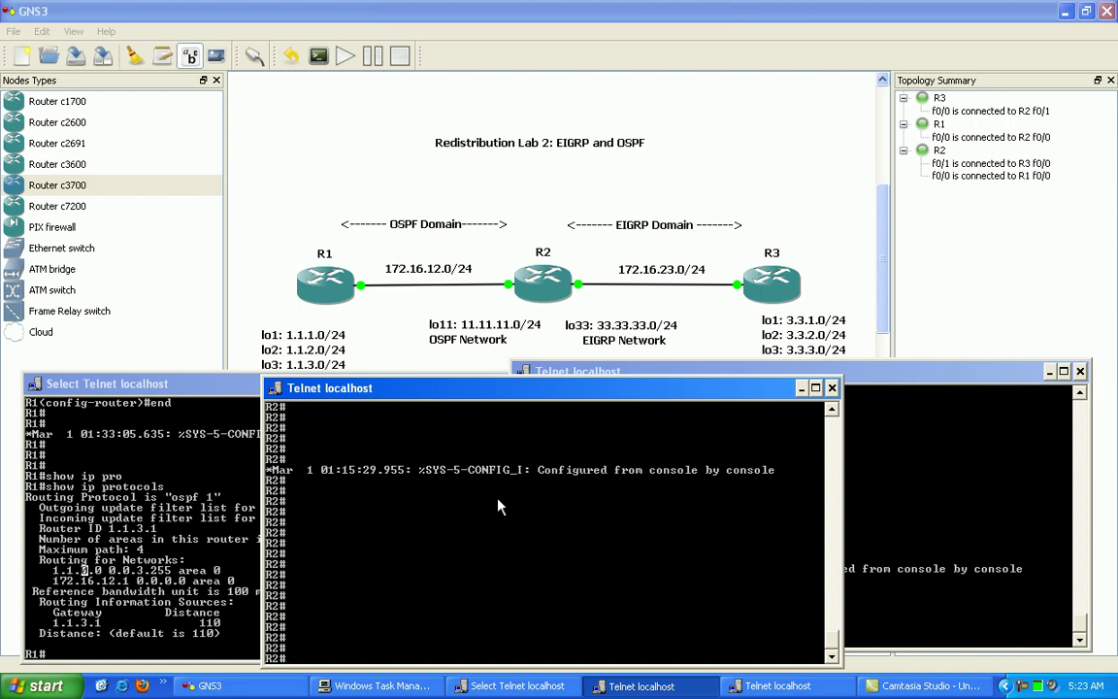
pyautogui.write('config t')
pyautogui.press('Return')
pyautogui.press('Return')
pyautogui.press('Return')
pyautogui.write('route')
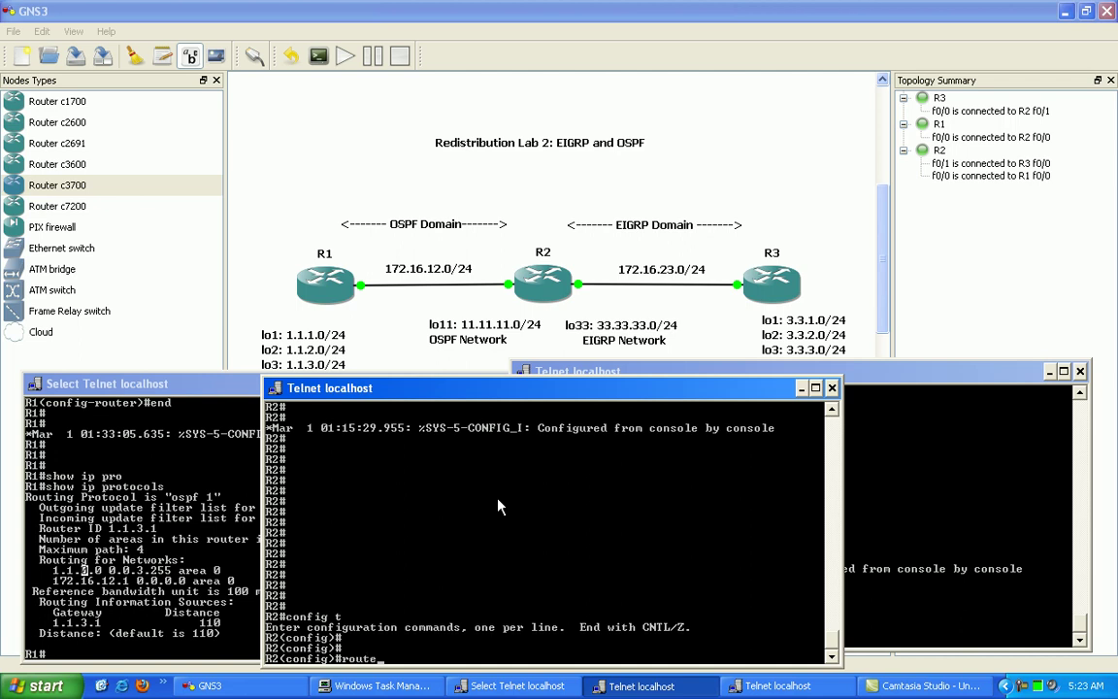
pyautogui.press('BackSpace')
pyautogui.press('BackSpace')
# - Assign 172.16.12.2 255.255.255.0 to R2's interface fa0/0 and enable the interface
pyautogui.write('int fa0/0')
pyautogui.press('Return')
pyautogui.write('ip addres')
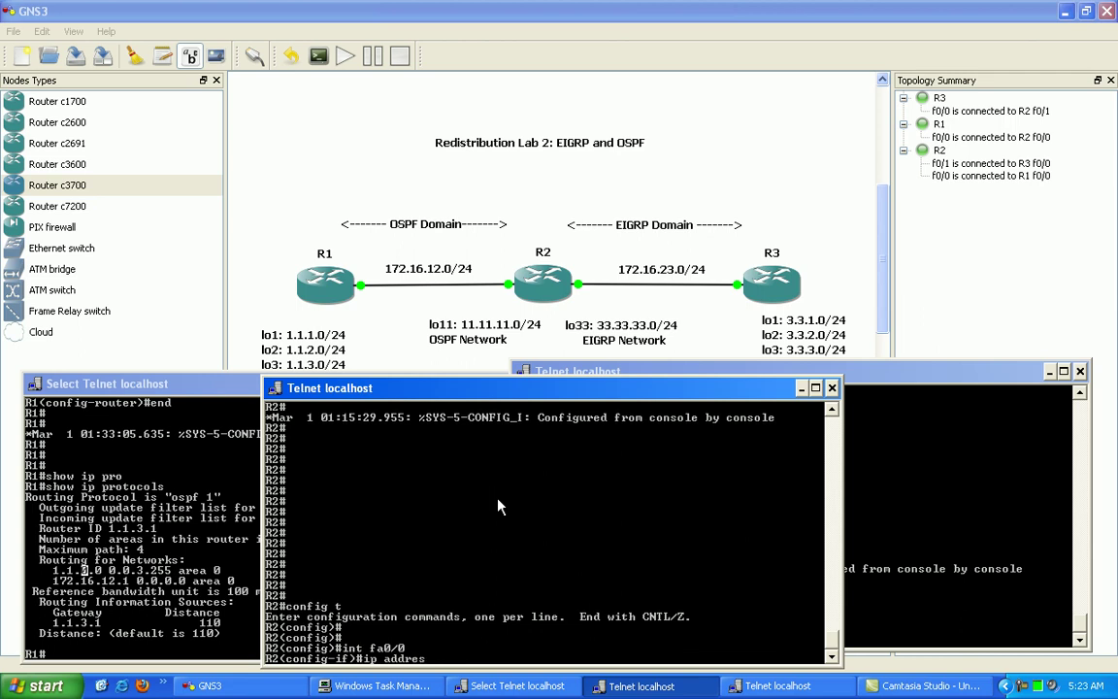
pyautogui.press('Tab')
pyautogui.write('1')
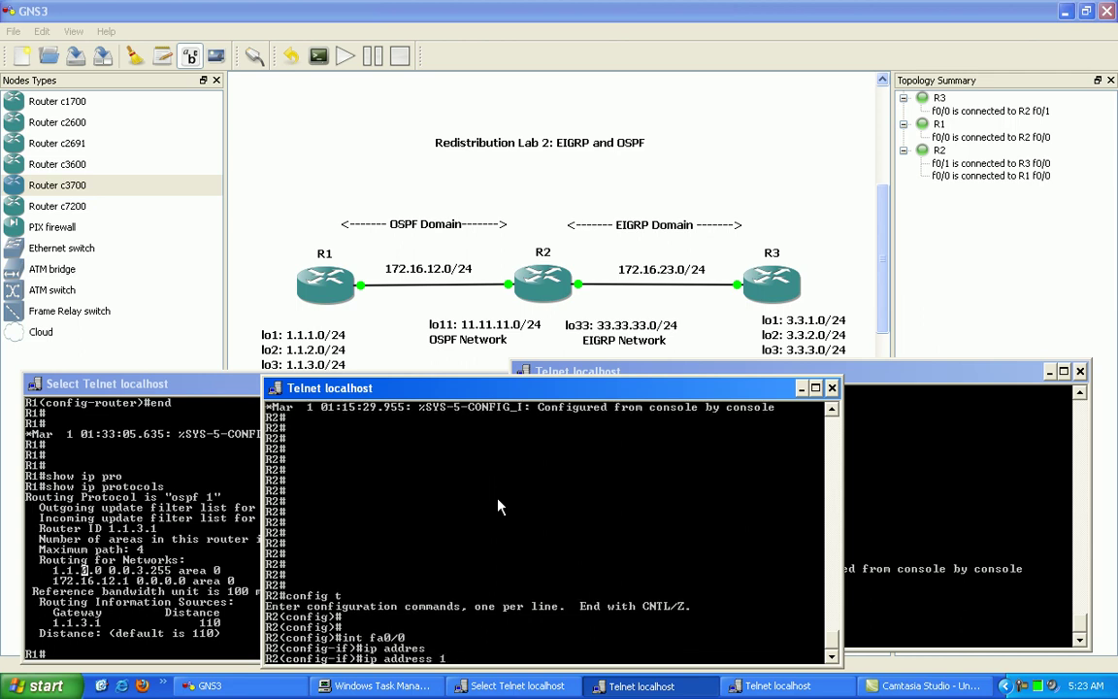
pyautogui.write('72.16.12.2 255.255.255.0')
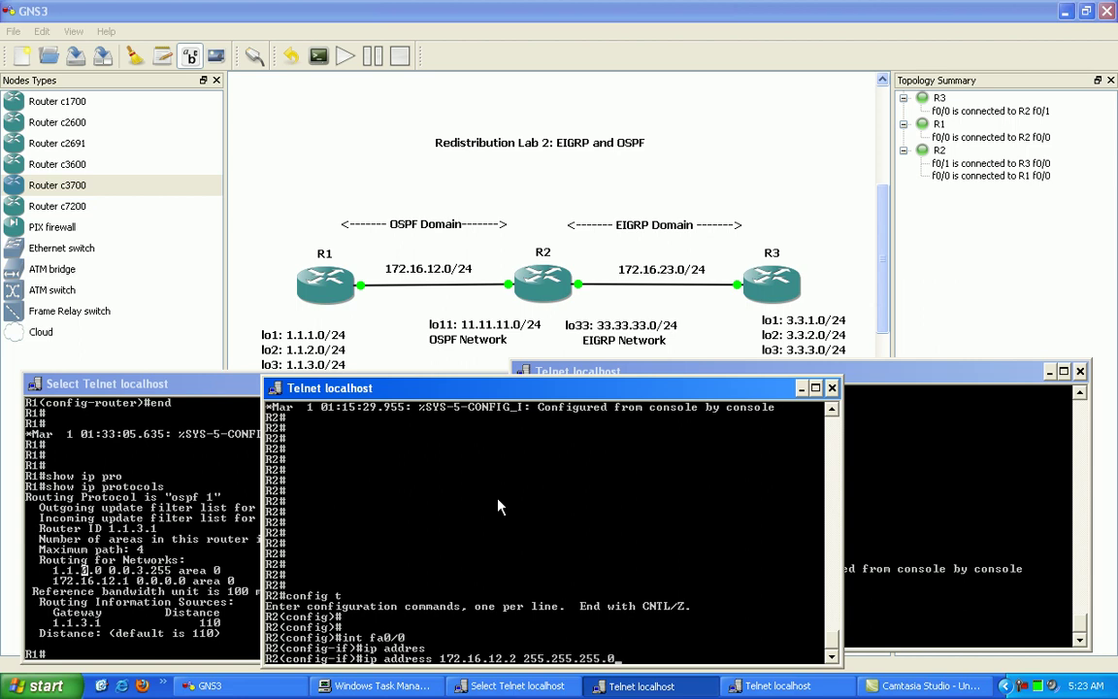
pyautogui.press('Return')
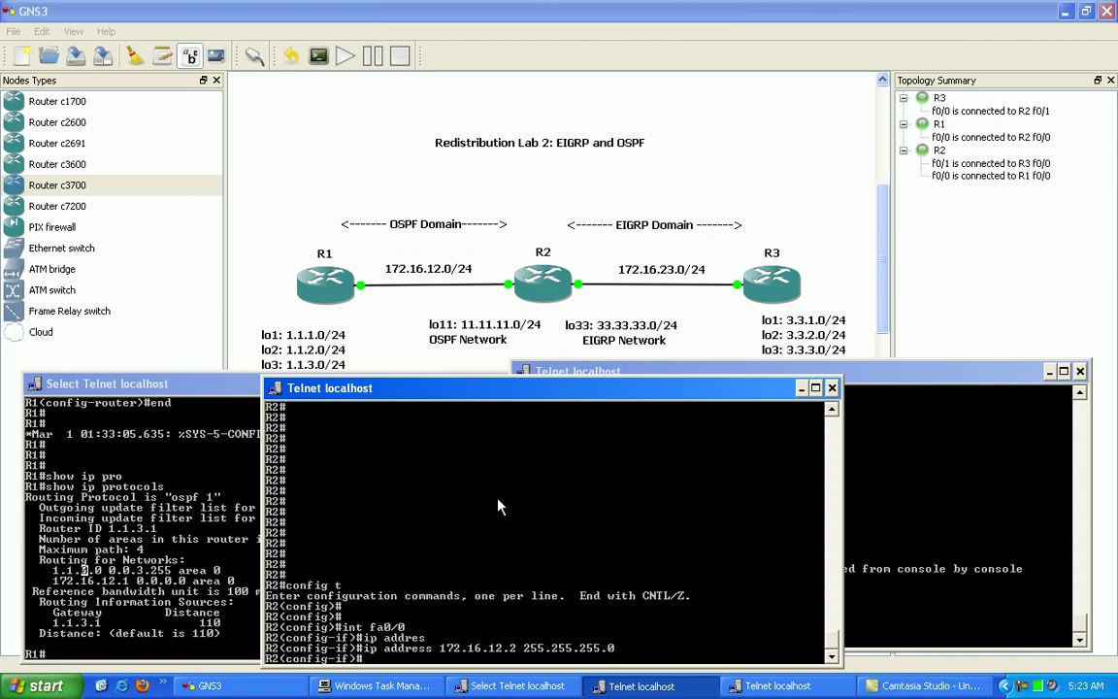
pyautogui.write('no shut')
pyautogui.press('Return')
# - Assign 172.16.23.2 255.255.255.0 to R2's interface fa0/1 and enable the interface
pyautogui.write('int fa0/1')
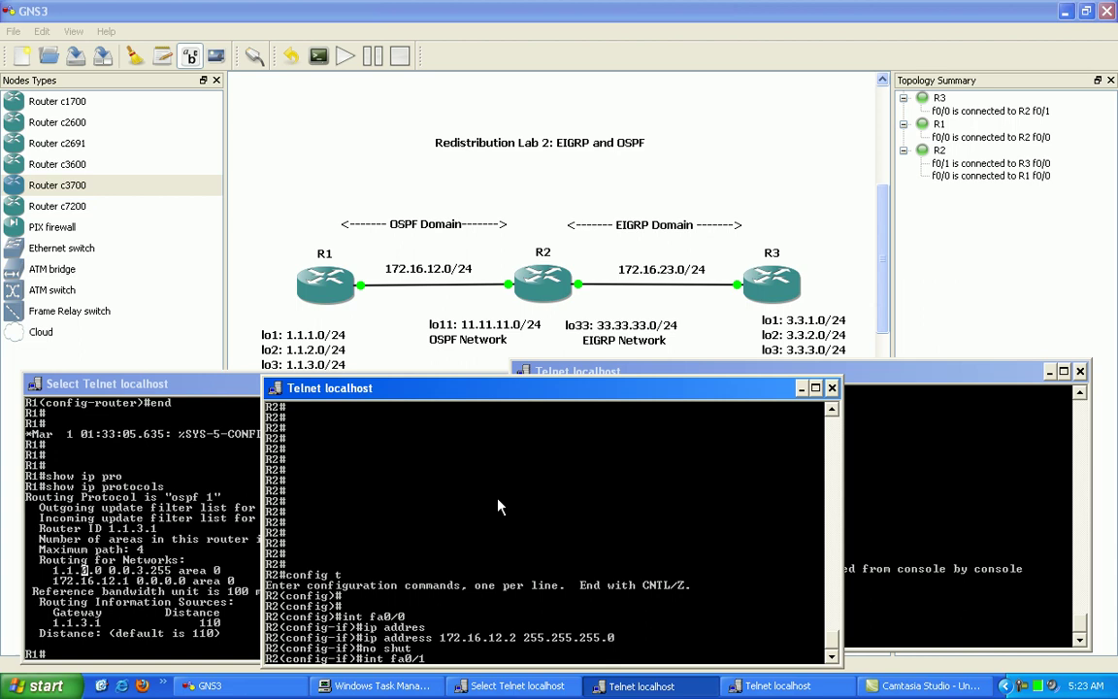
pyautogui.press('Return')
pyautogui.write('ip add')
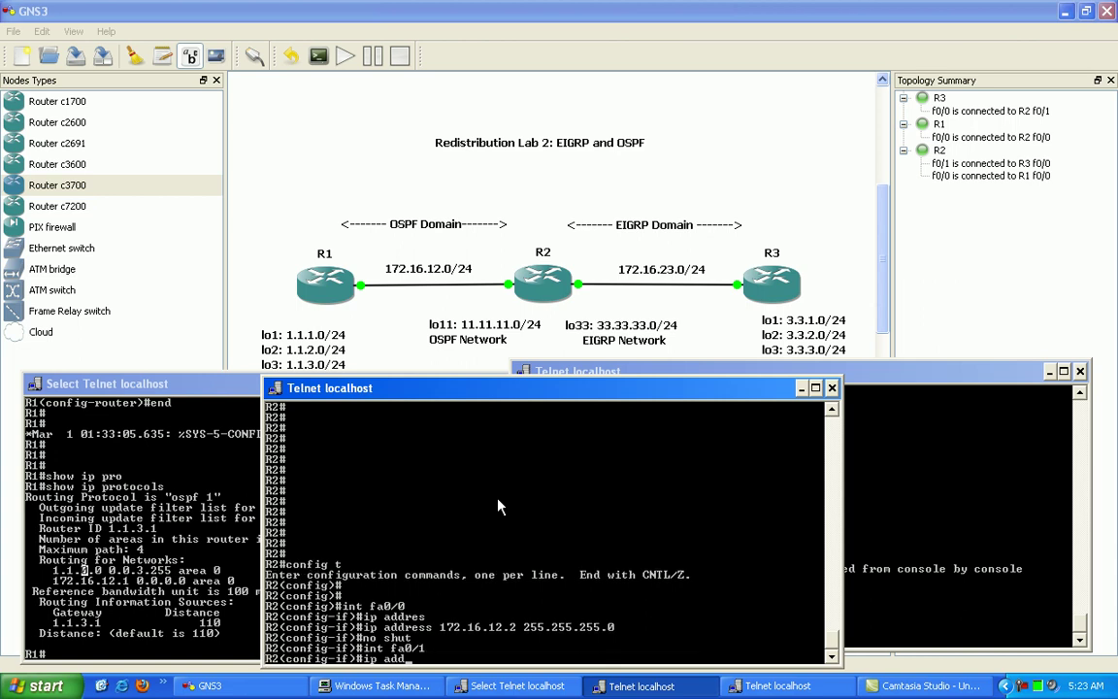
pyautogui.press('Tab')
pyautogui.write('172.1')
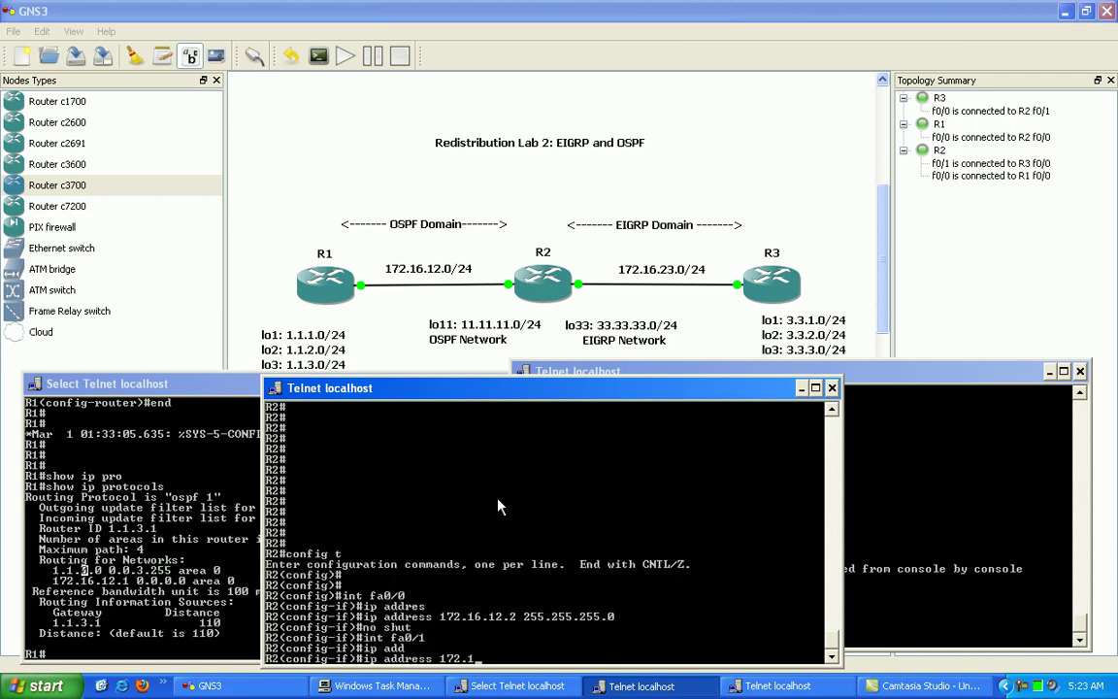
pyautogui.write('6.23.2 255.255.255.0')
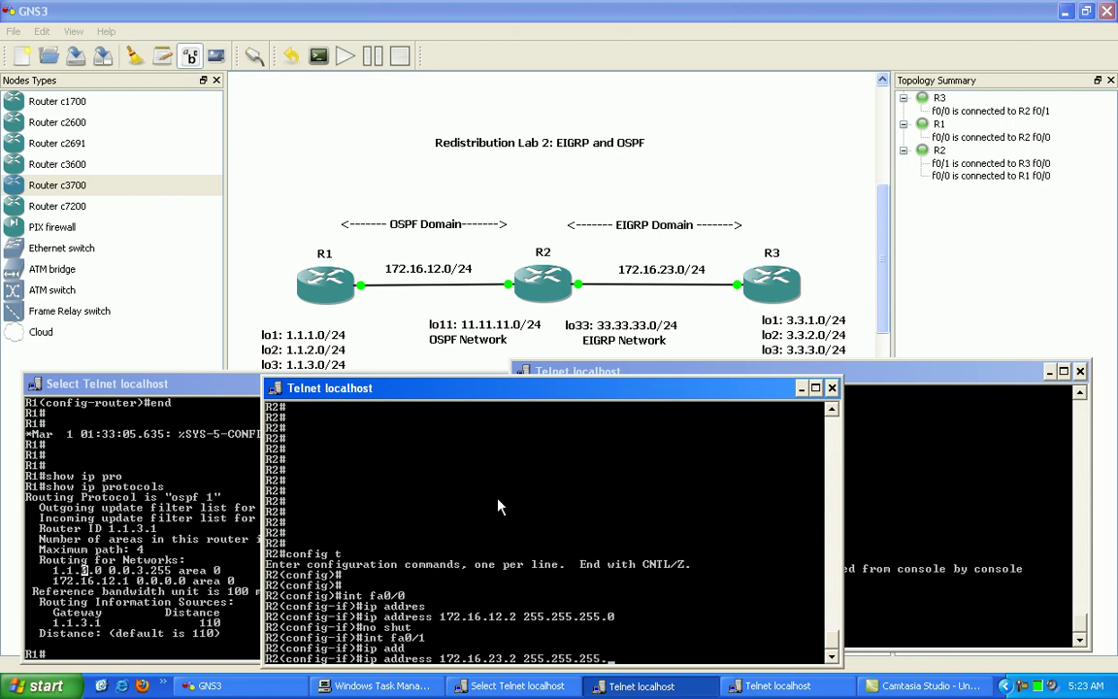
pyautogui.press('Return')
pyautogui.press('Return')
pyautogui.press('Return')
pyautogui.write('no shut')
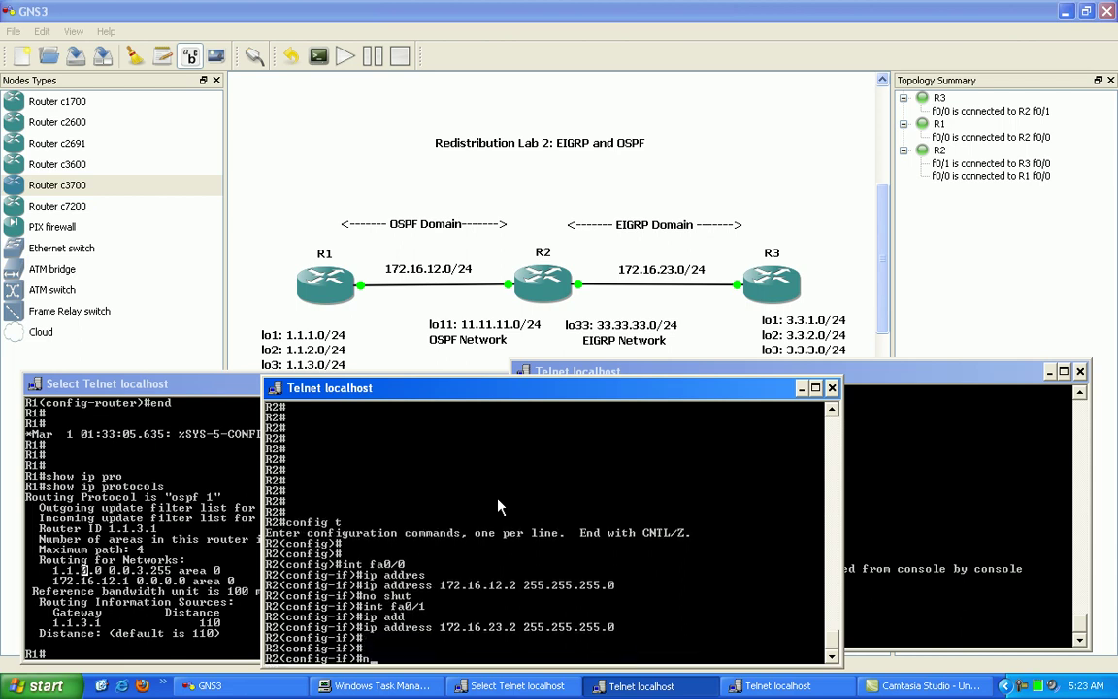
pyautogui.press('Return')
pyautogui.press('Return')
# - Create loopback lo33 on R2 with address 33.33.33.33 255.255.255.0
pyautogui.write('in')
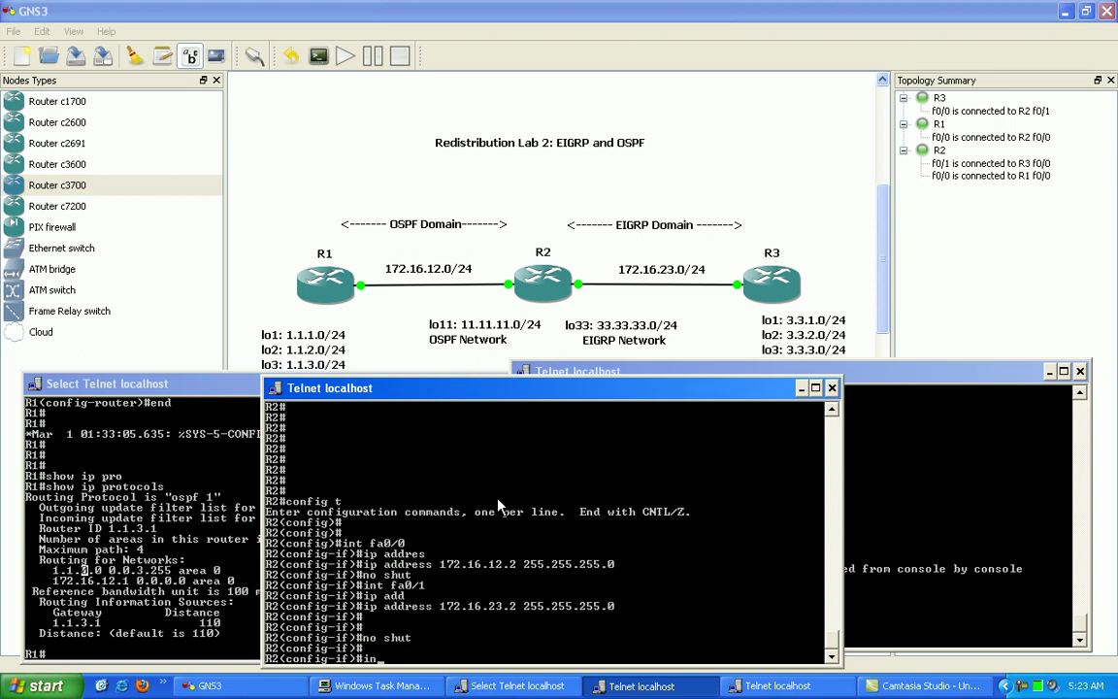
pyautogui.write('t lo0')
pyautogui.press('BackSpace')
pyautogui.write('33')
pyautogui.press('Return')
pyautogui.write('ip add')
pyautogui.press('Tab')
pyautogui.write('33.33.33.33 255.255.255.0')
pyautogui.press('Return')
# - Create loopback lo22 on R2 with address 22.22.22.22 255.255.255.0
pyautogui.write('int lo22')
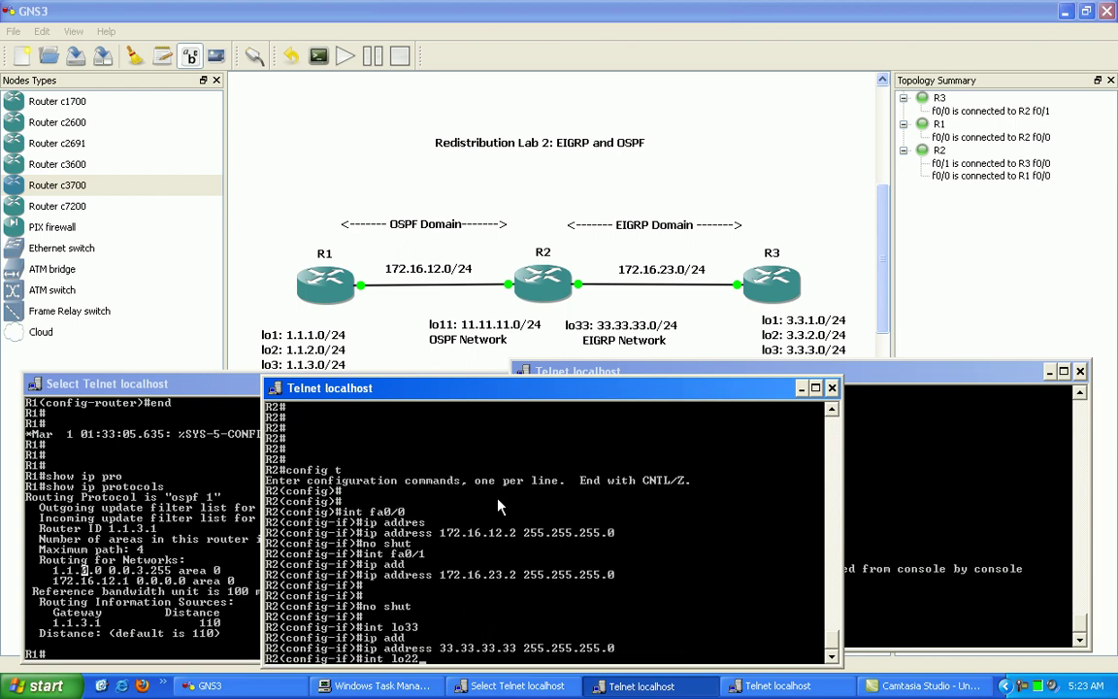
pyautogui.press('Return')
pyautogui.write('ip add')
pyautogui.press('Tab')
pyautogui.write('22.22.22.22.')
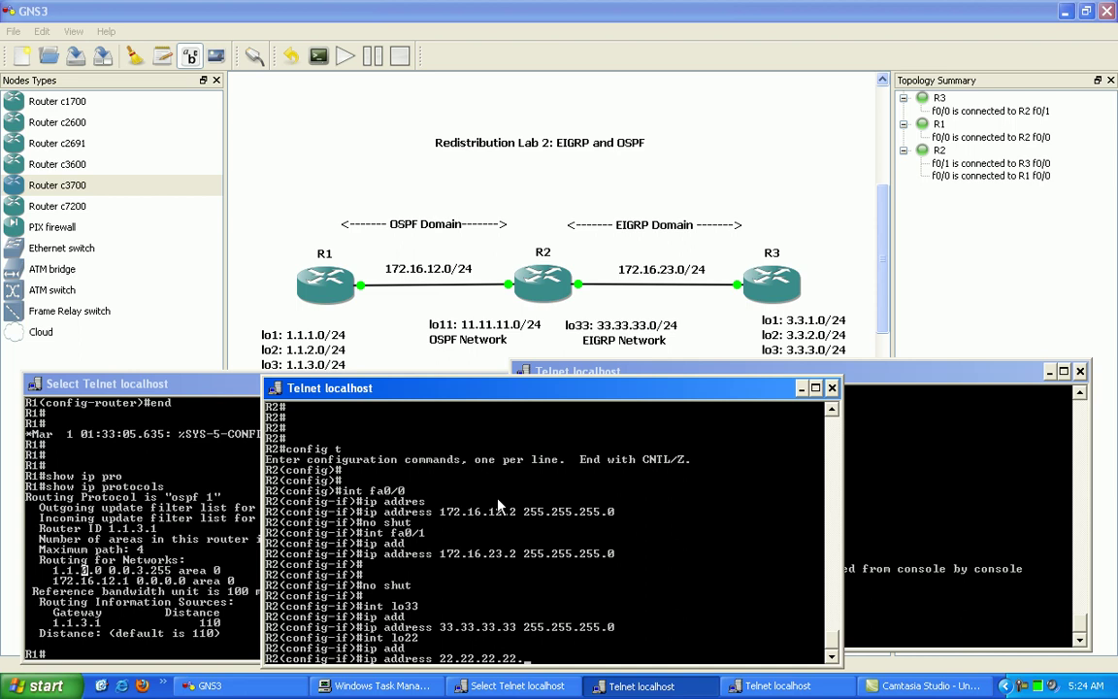
pyautogui.write(' 255.255.255.')
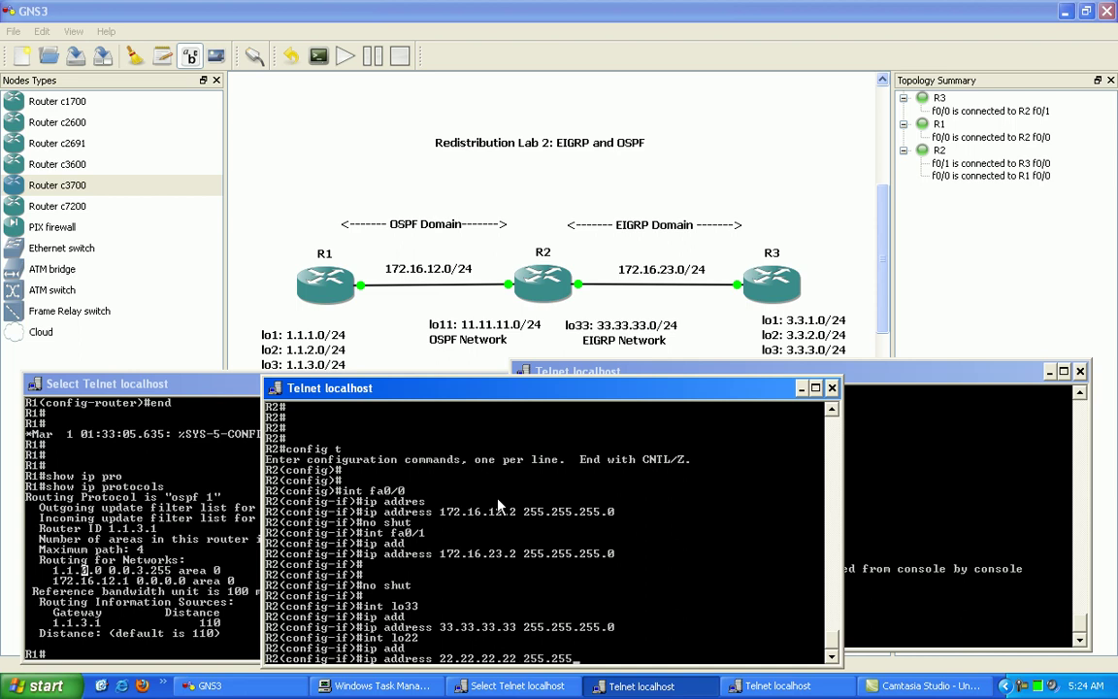
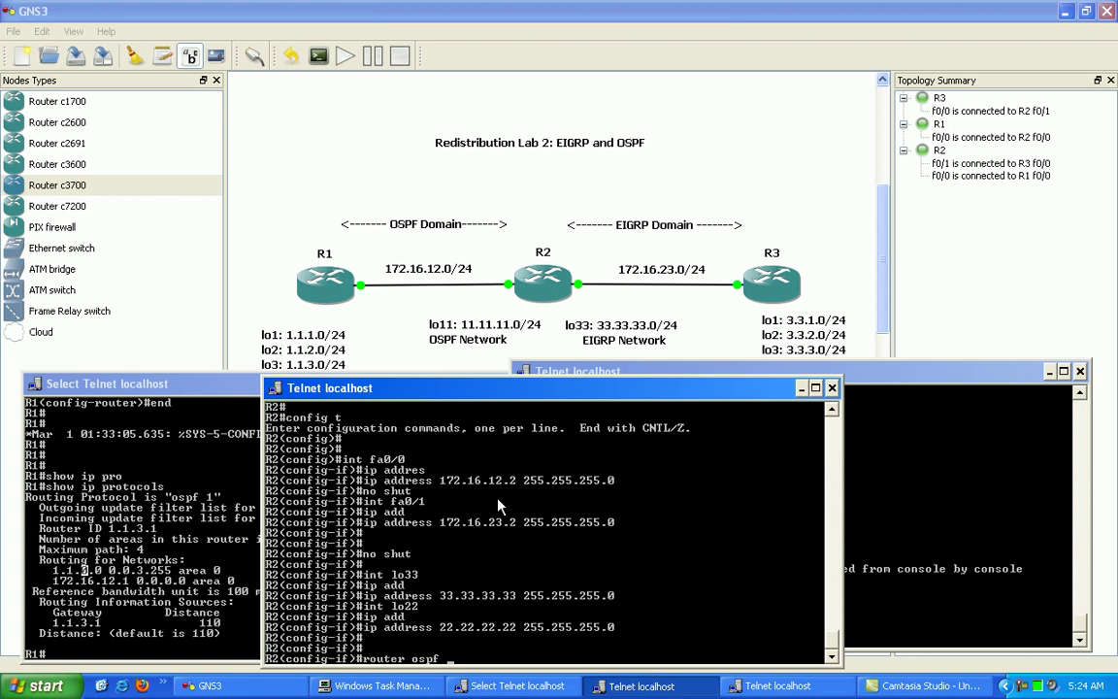
# - Start OSPF process 1 on R2 and add network 172.16.12.2 0.0.0.0 to area 0
pyautogui.press('Return')
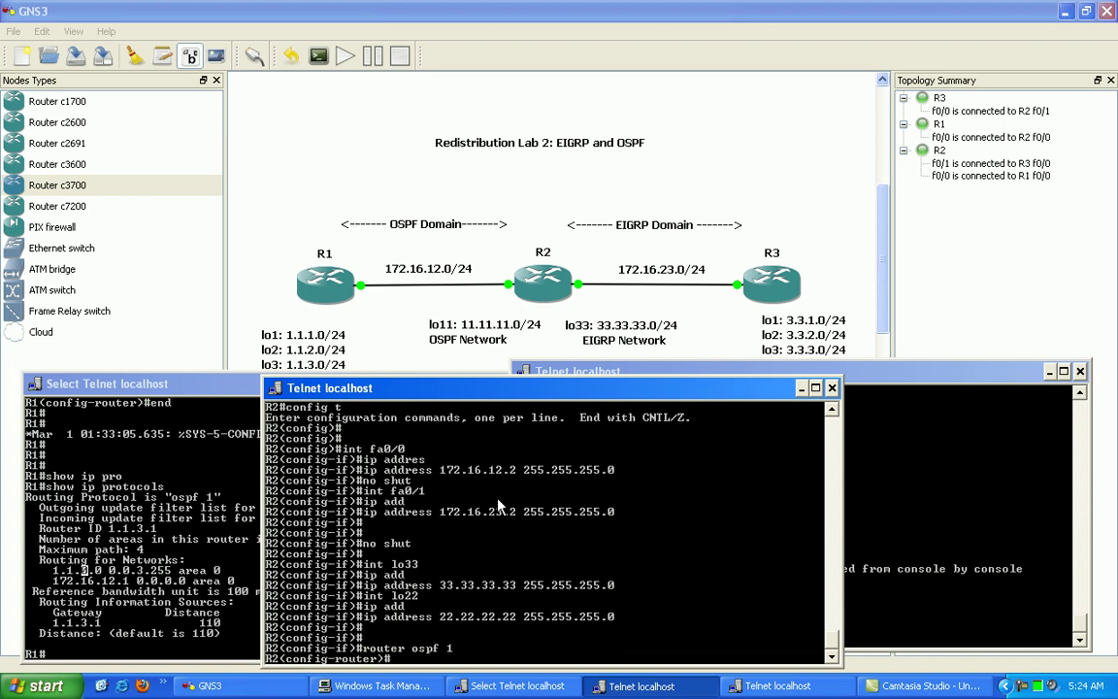
pyautogui.write('network 172.16.12.2 0.0.0.0 area 0')
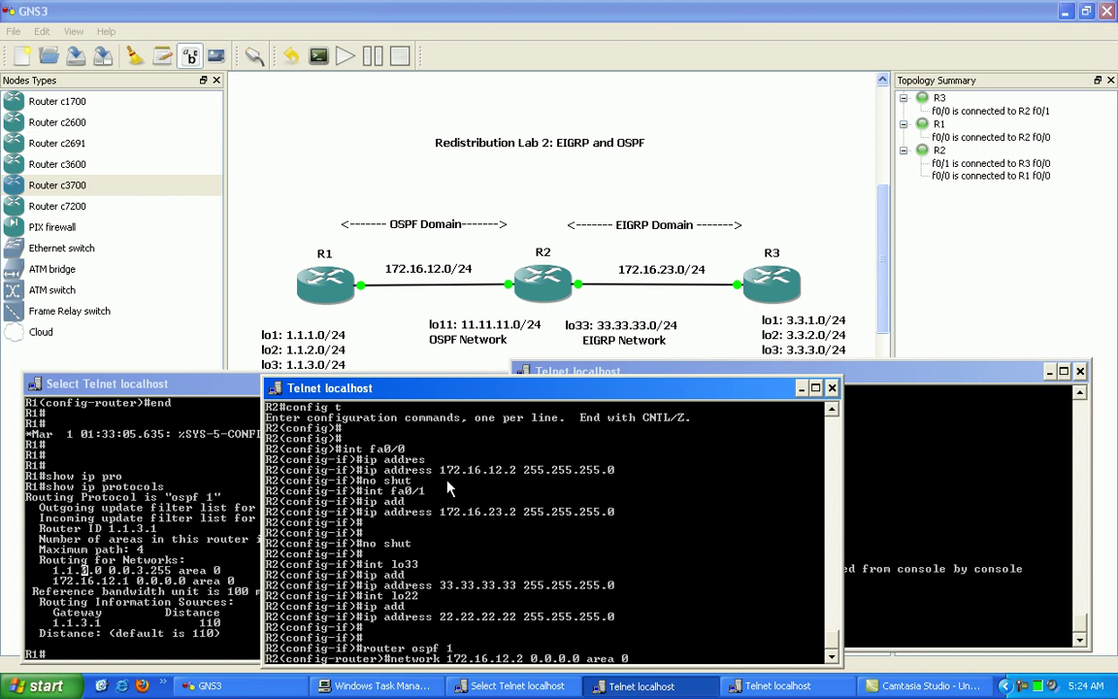
pyautogui.press('Return')
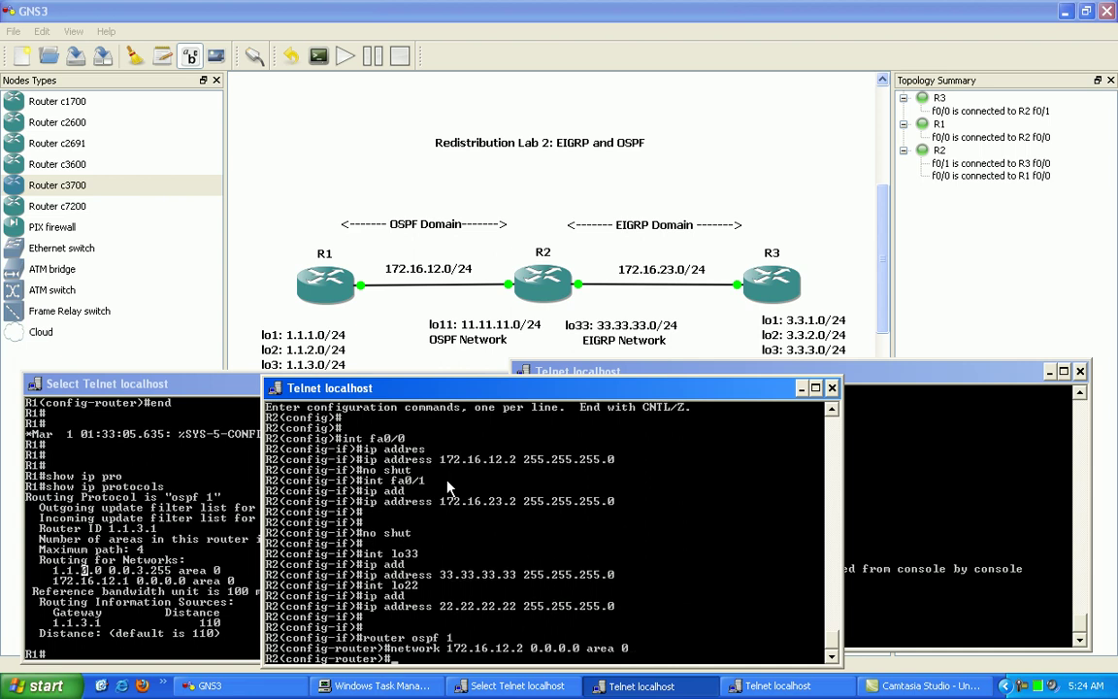
pyautogui.press('Return')
pyautogui.press('Return')
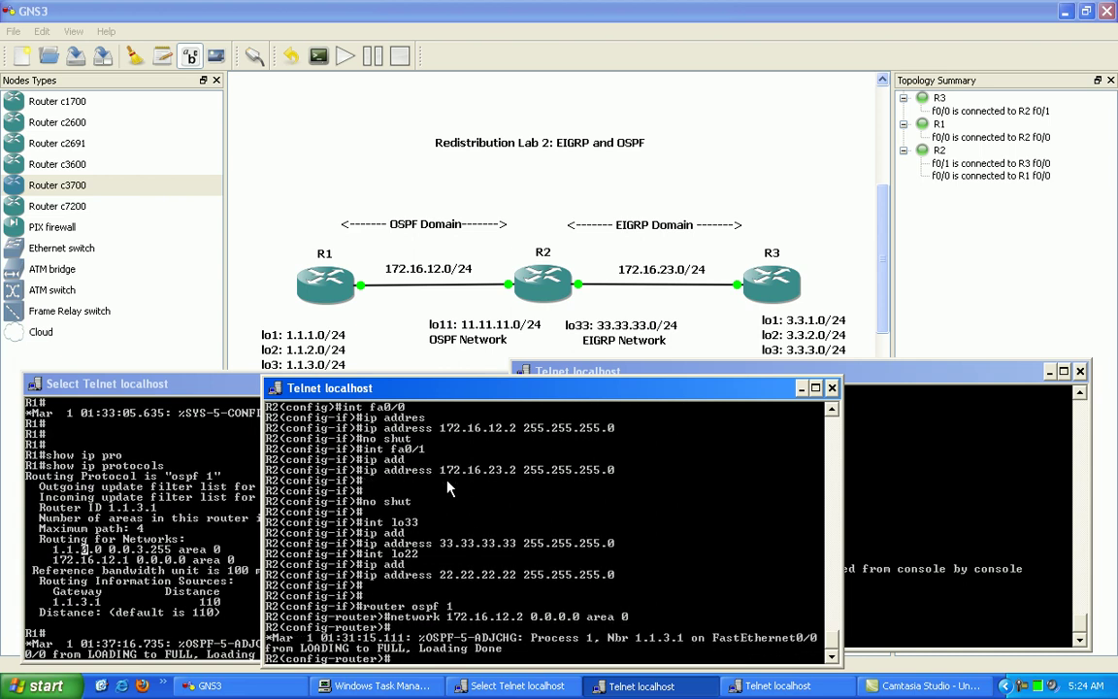
# - Mark the OSPF adjacency message in R2's console to point it out, and clear the marking
pyautogui.rightClick(350, 563)
pyautogui.click(393, 479)
pyautogui.moveTo(312, 633); pyautogui.dragTo(514, 627)
pyautogui.moveTo(419, 617); pyautogui.dragTo(529, 617)
pyautogui.click(571, 598)
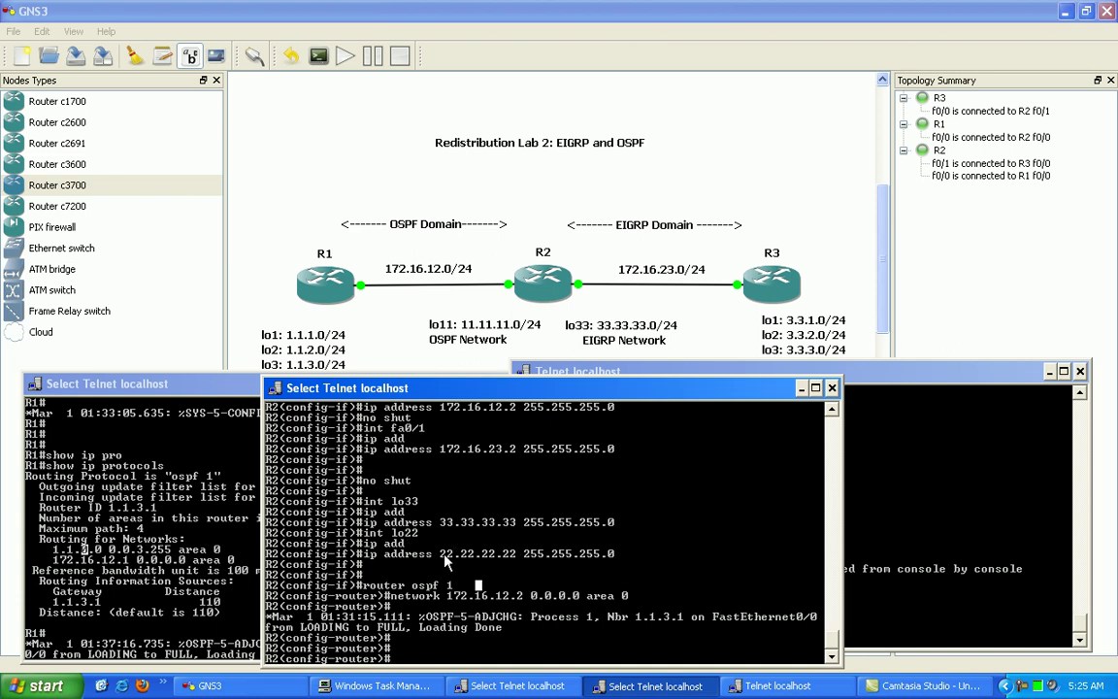
pyautogui.press('Escape')
# - Exit OSPF configuration on R2 and start EIGRP process 1
pyautogui.write('exit')
pyautogui.press('Return')
pyautogui.write('router ei')
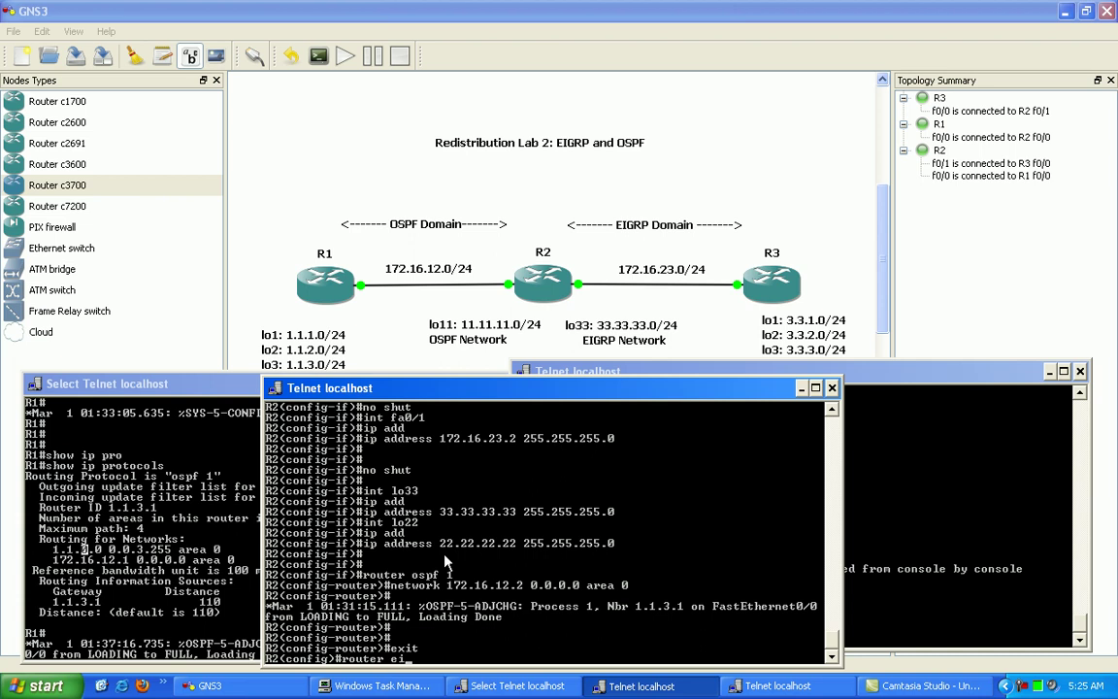
pyautogui.press('Tab')
pyautogui.write('1')
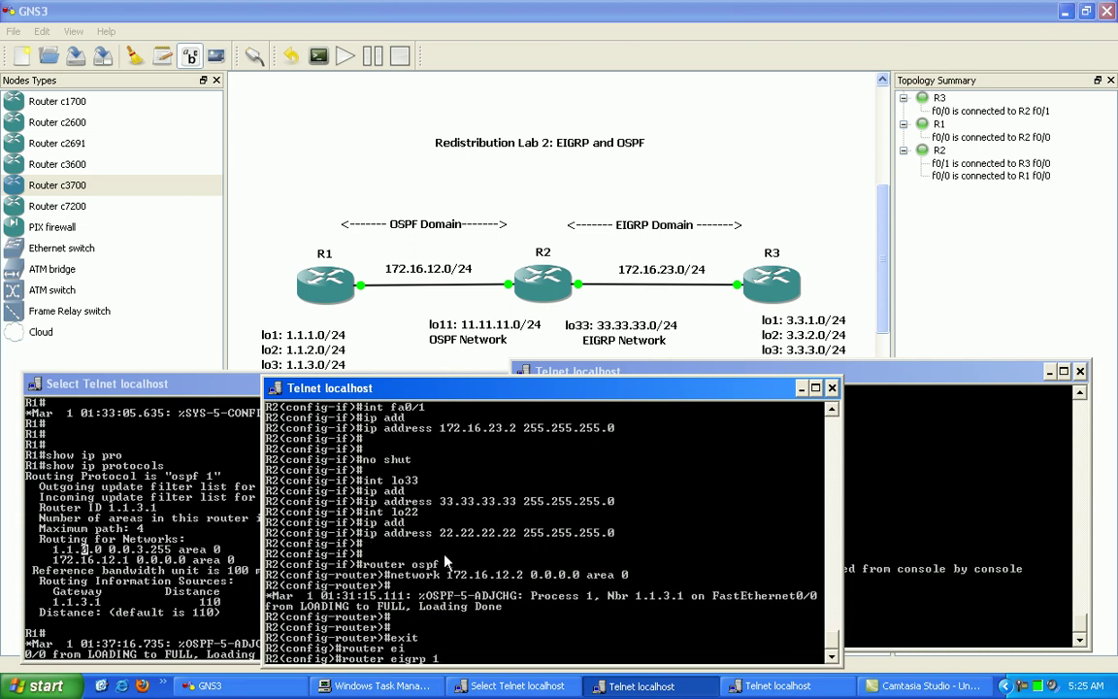
pyautogui.press('Return')
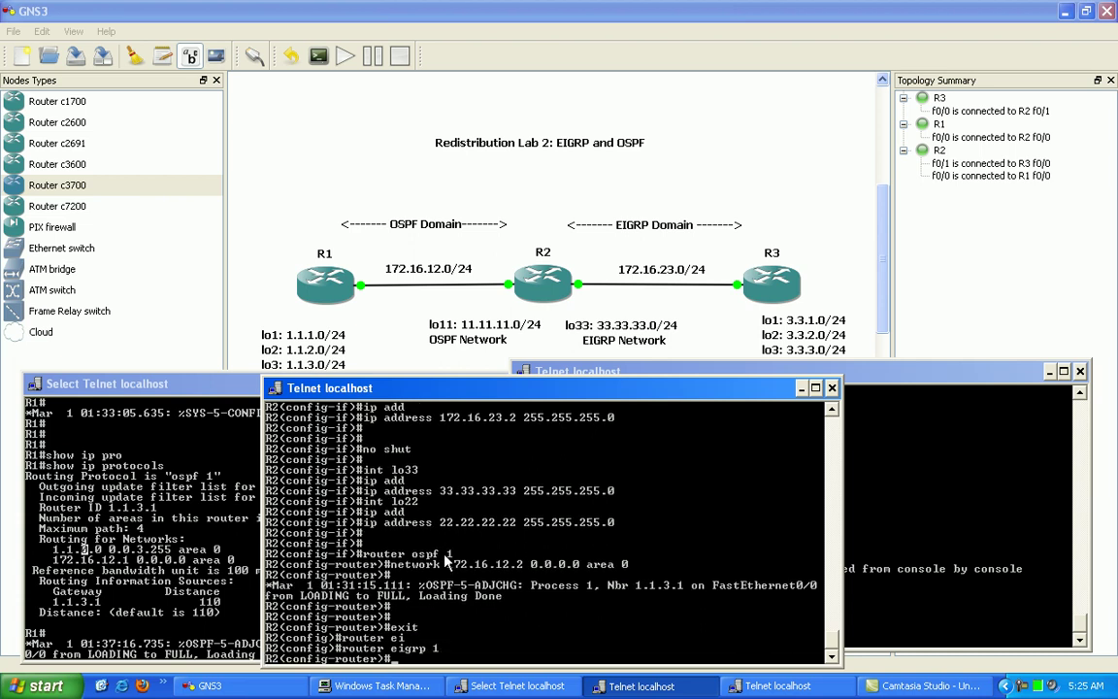
pyautogui.press('Return')
# - Add network 172.16.23.2 0.0.0.0 to R2's EIGRP process and end configuration mode
pyautogui.write('network 172.16.')
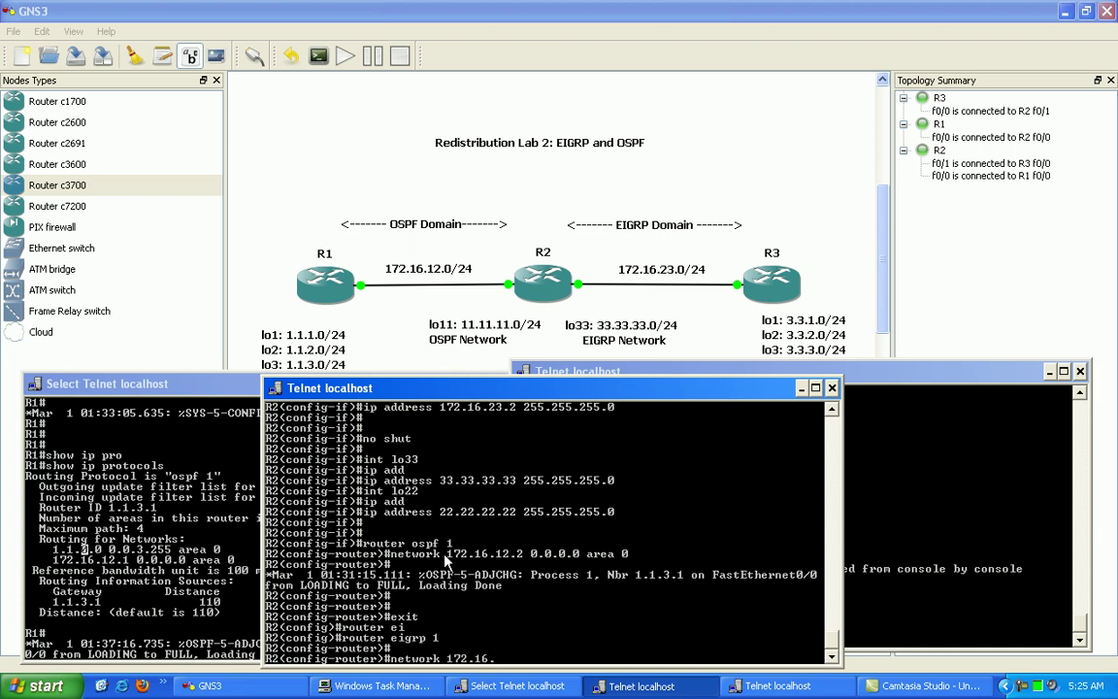
pyautogui.write('23.2 0.0.0.0')
pyautogui.press('Return')
pyautogui.press('Return')
pyautogui.write('end')
pyautogui.press('Return')
pyautogui.press('Return')
pyautogui.press('Return')
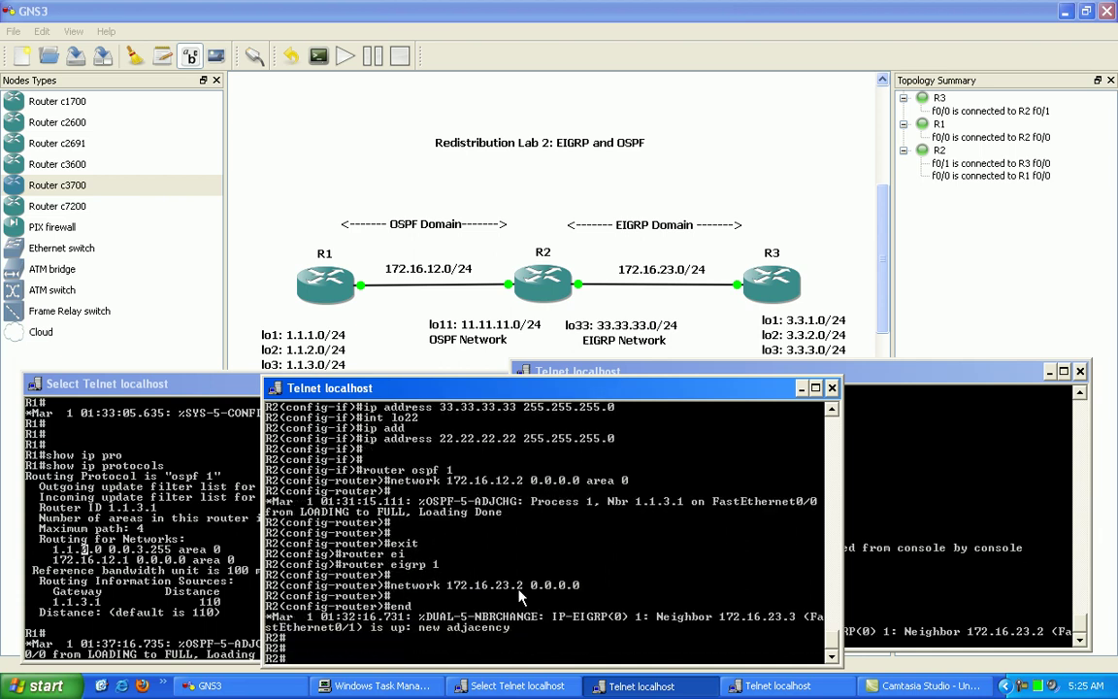